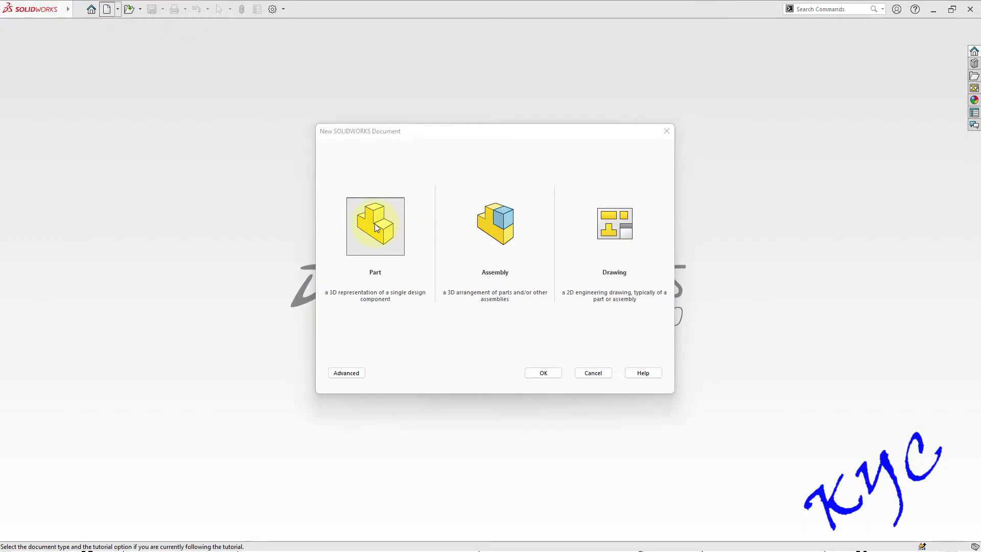
Step: Create a new part and start Sketch1 on its Front Plane for line drawing
click(541, 373)
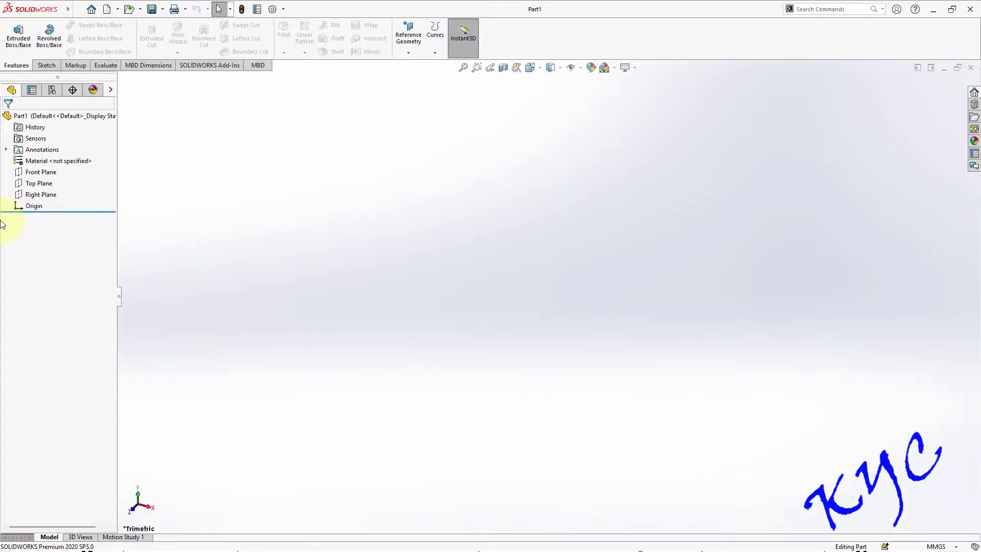
click(51, 173)
click(46, 65)
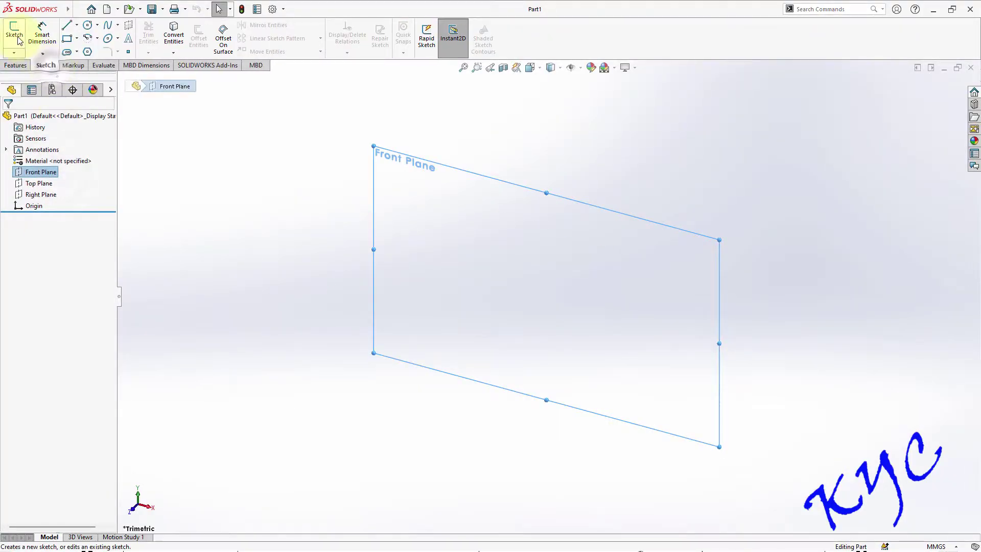
click(14, 37)
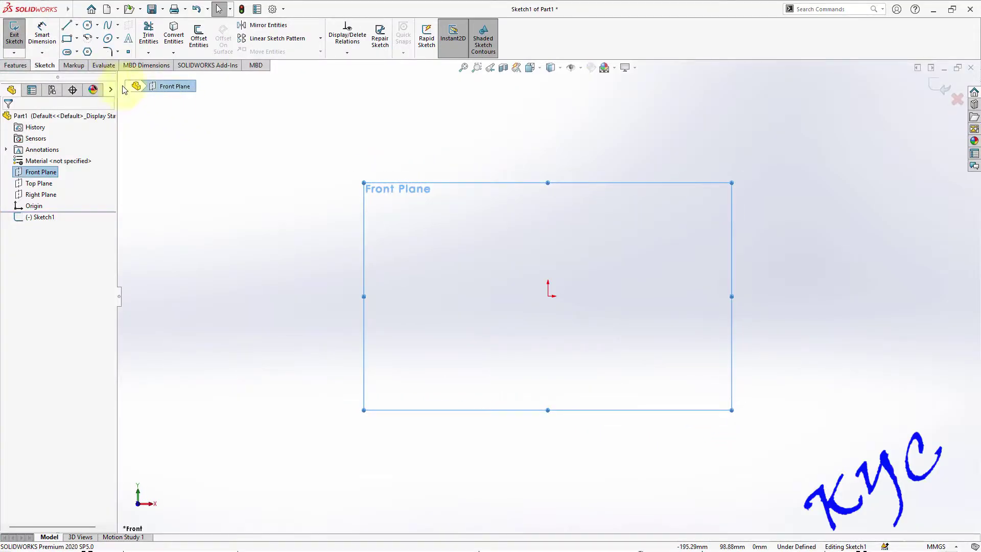
click(68, 26)
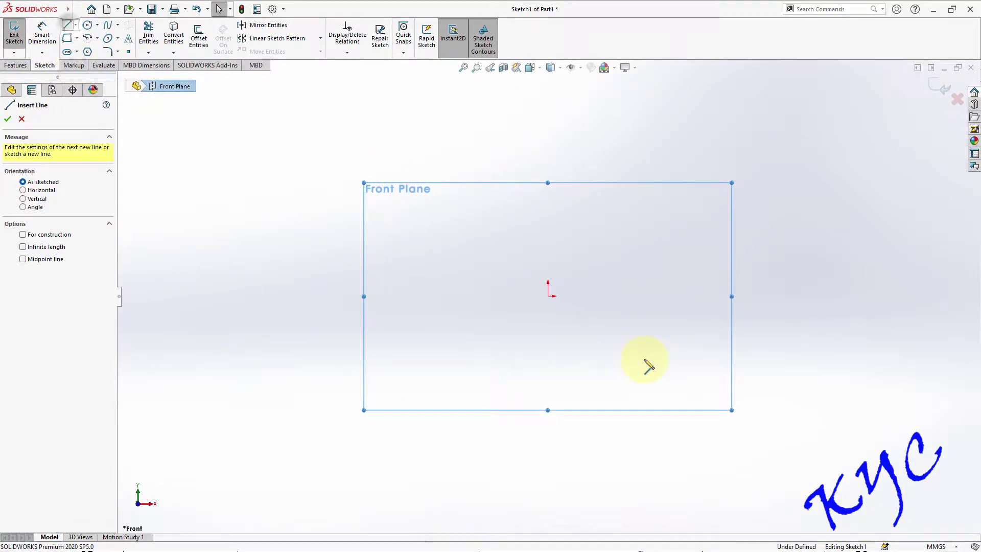
Step: Draw the closed stepped Z-shaped outline of lines starting and ending at the origin
click(548, 296)
click(656, 295)
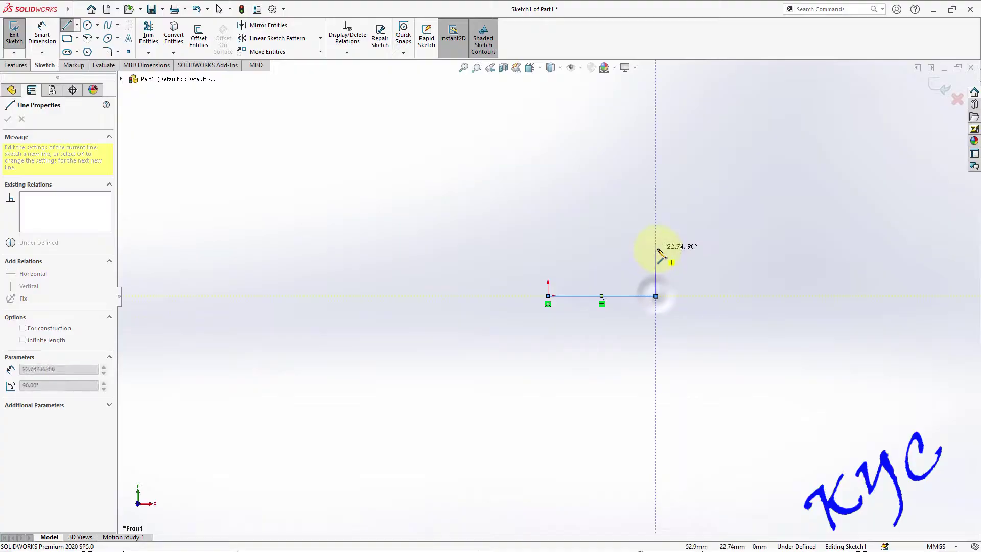
click(656, 199)
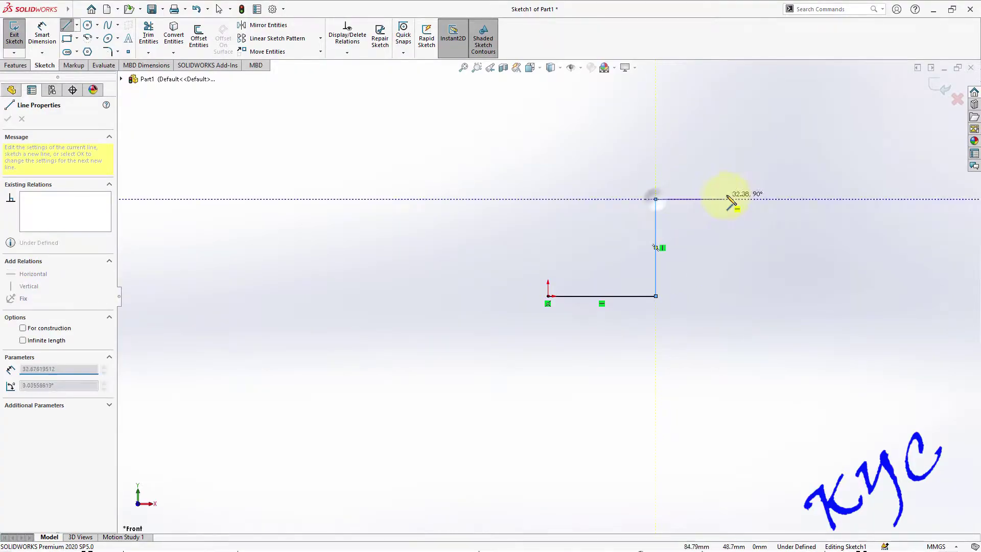
click(746, 199)
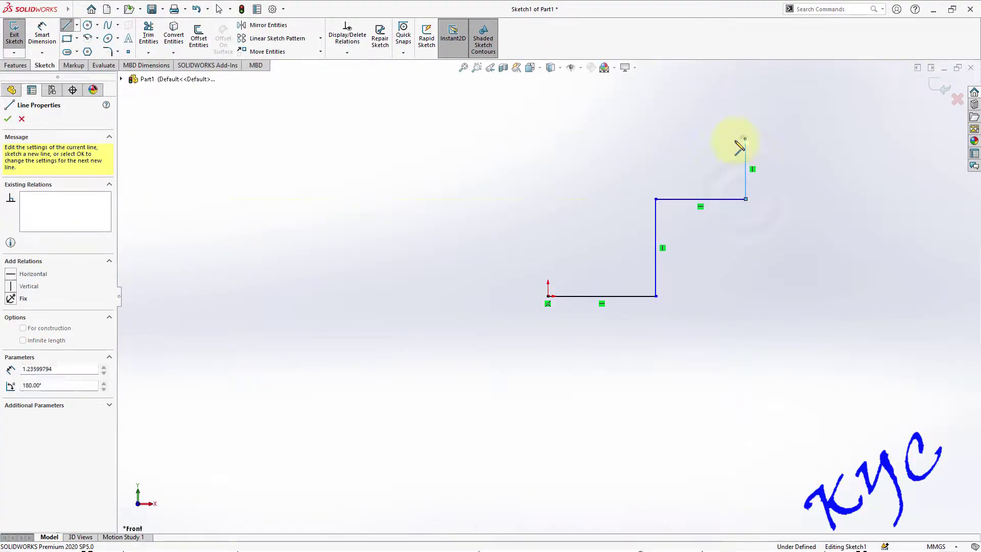
click(745, 138)
click(613, 139)
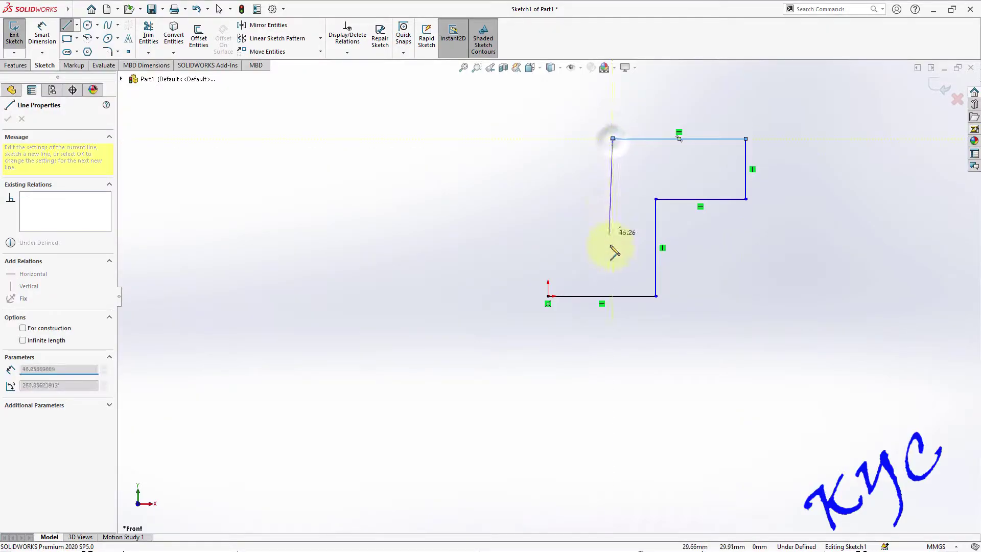
click(613, 258)
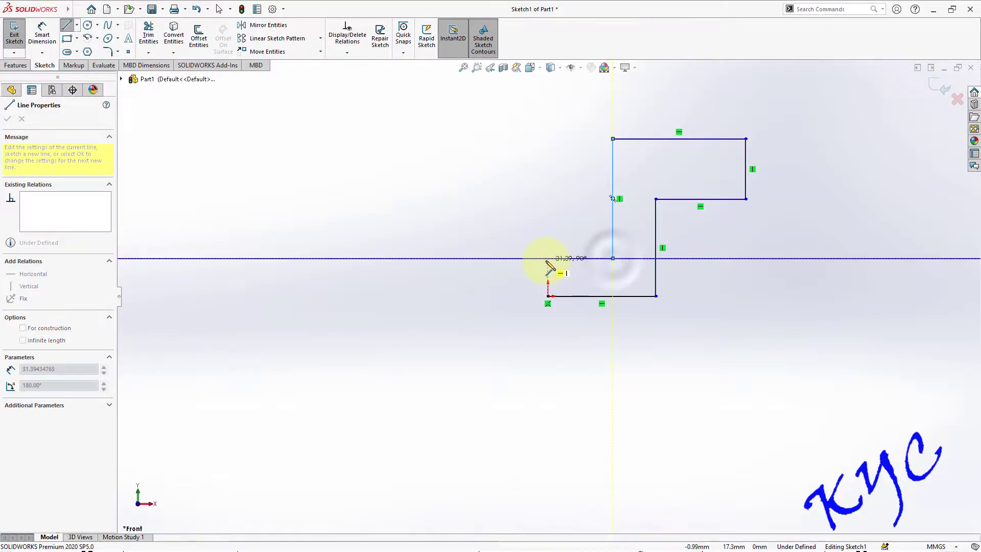
click(548, 258)
click(547, 296)
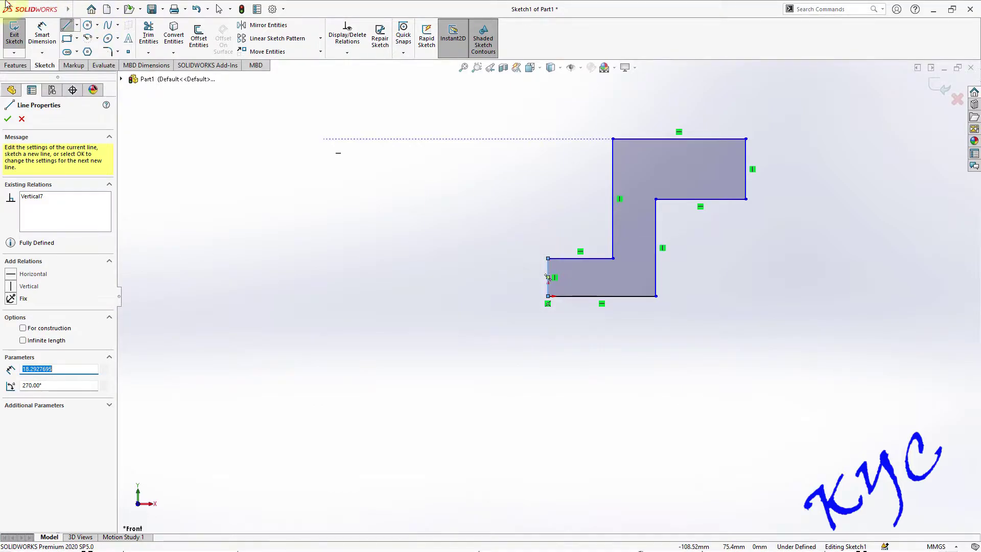
Step: Add a slanted line from the raised left edge to the inner vertical edge
click(547, 238)
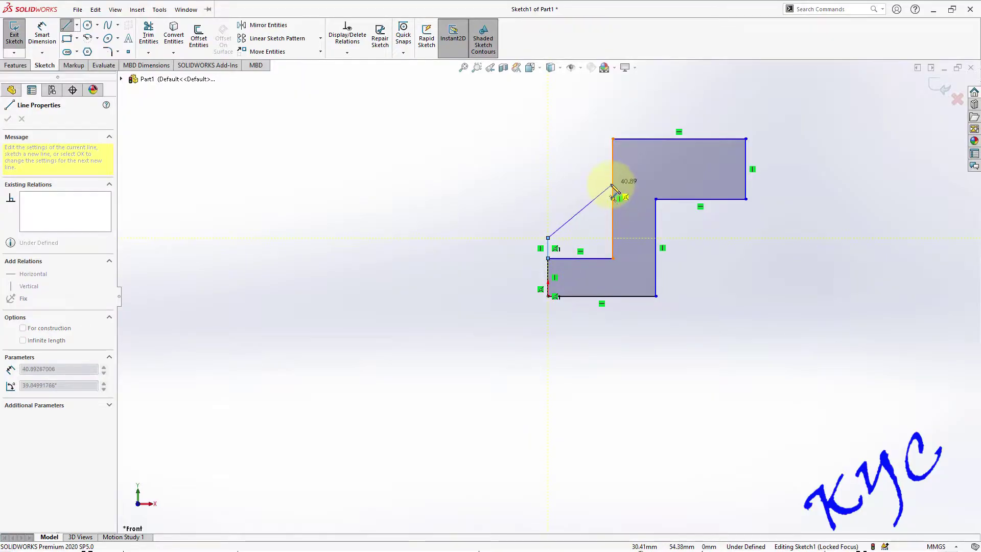
click(613, 184)
key(Escape)
middle_click(790, 302)
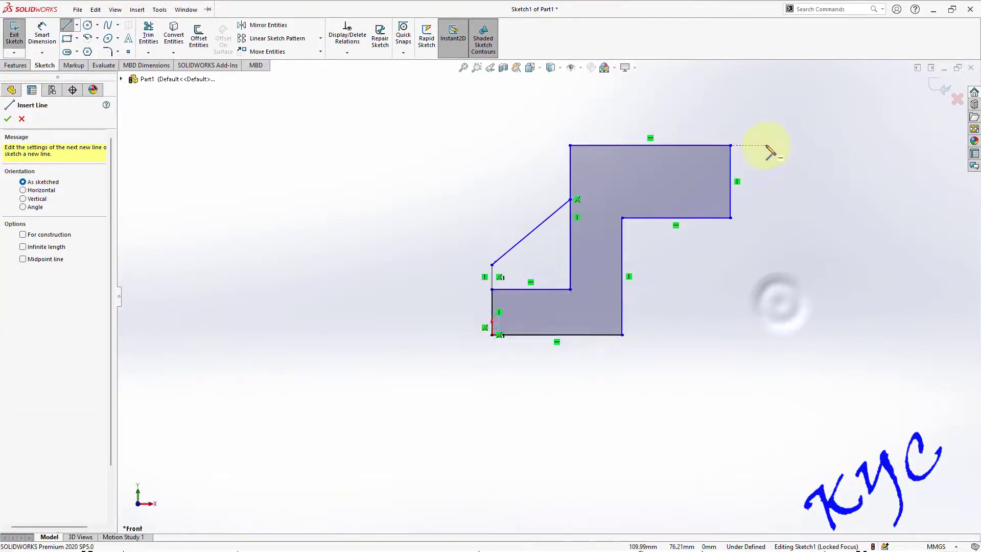
click(51, 41)
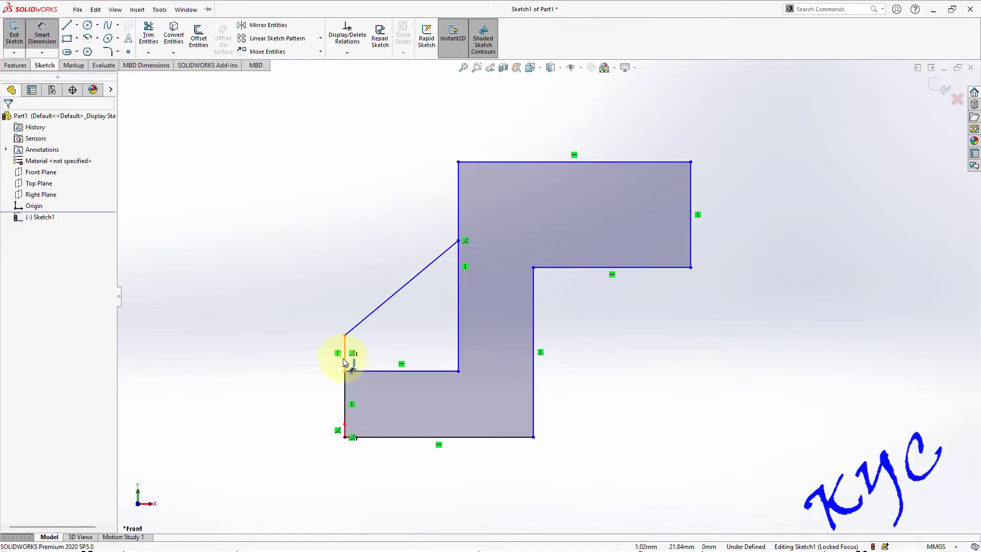
Step: Dimension the left edge to 20 mm and the overall width to 100 mm
click(345, 402)
click(308, 401)
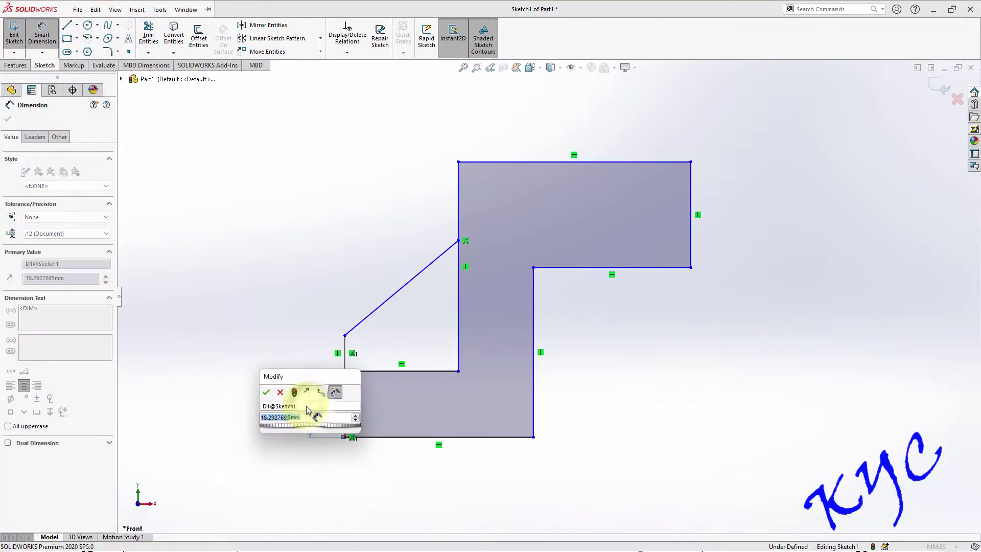
text(20)
key(Return)
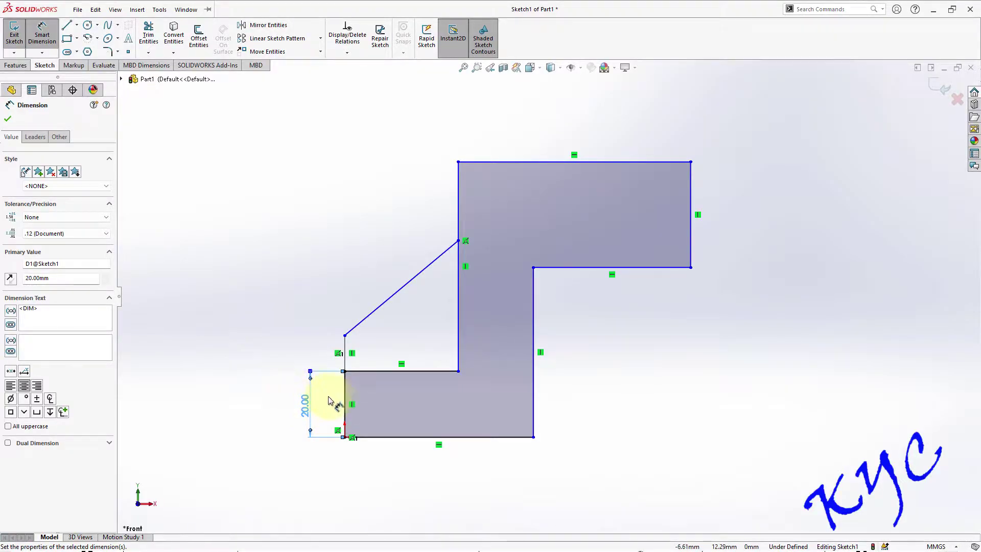
click(347, 401)
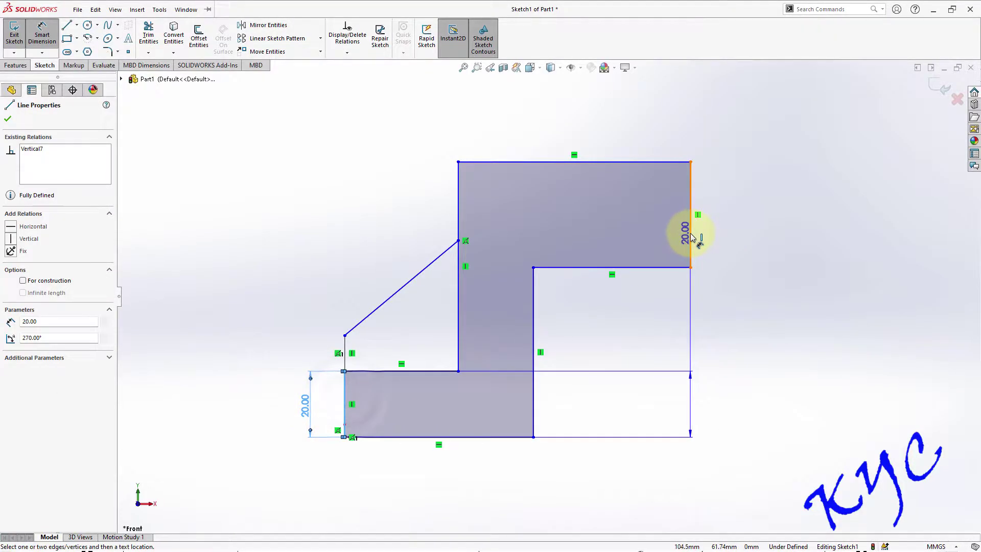
click(692, 230)
click(554, 498)
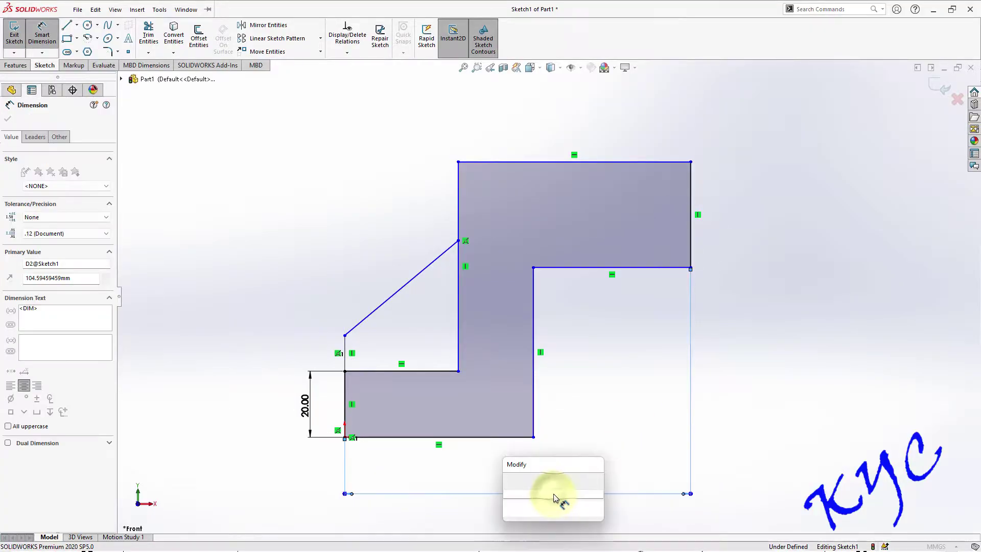
text(100)
key(Return)
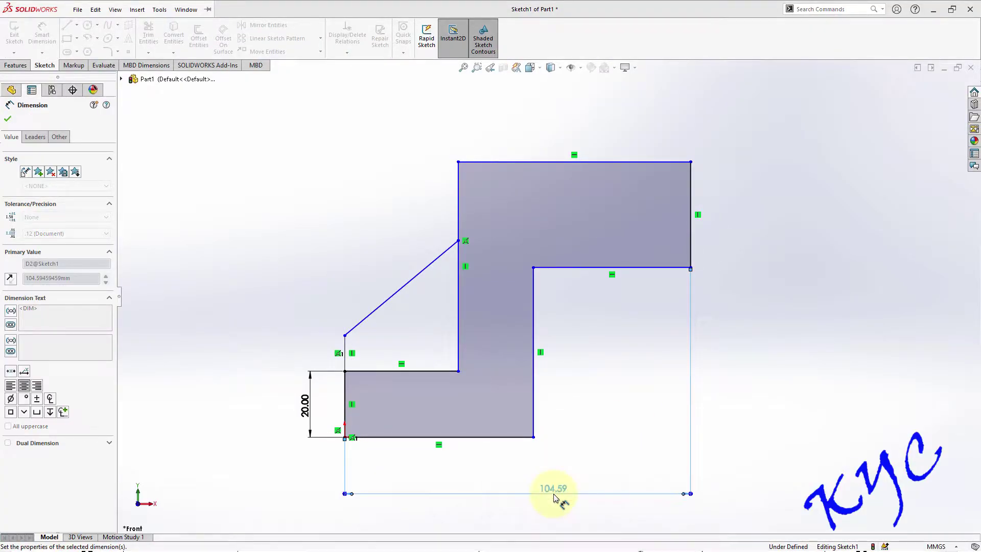
Step: Dimension the lower-right notch 40, the top edge 60 and the right edge 30 mm
click(586, 272)
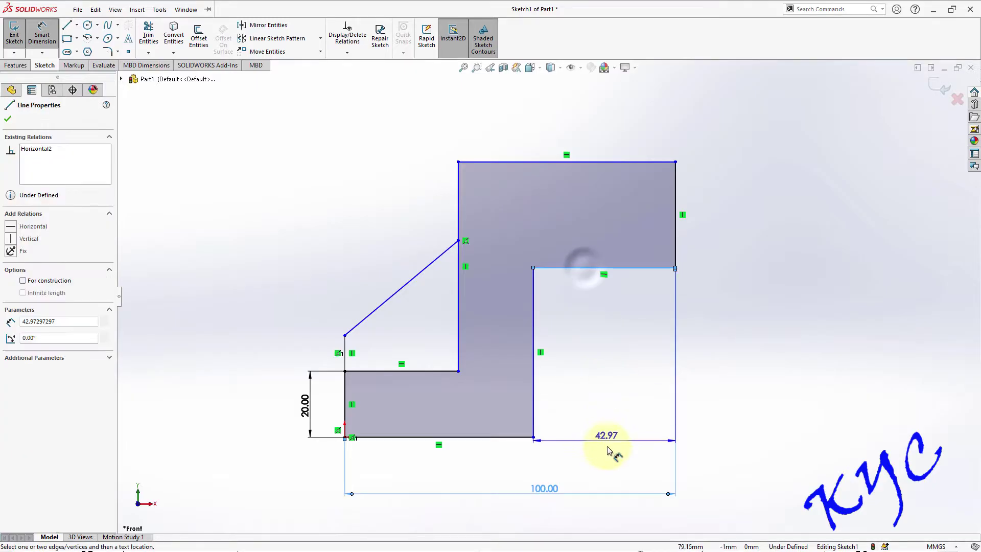
click(613, 461)
text(40)
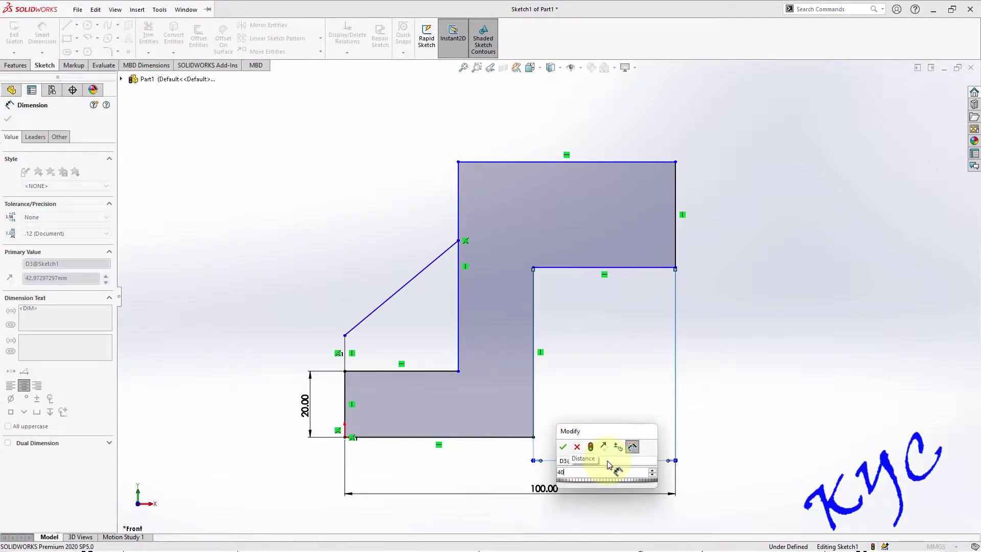
key(Return)
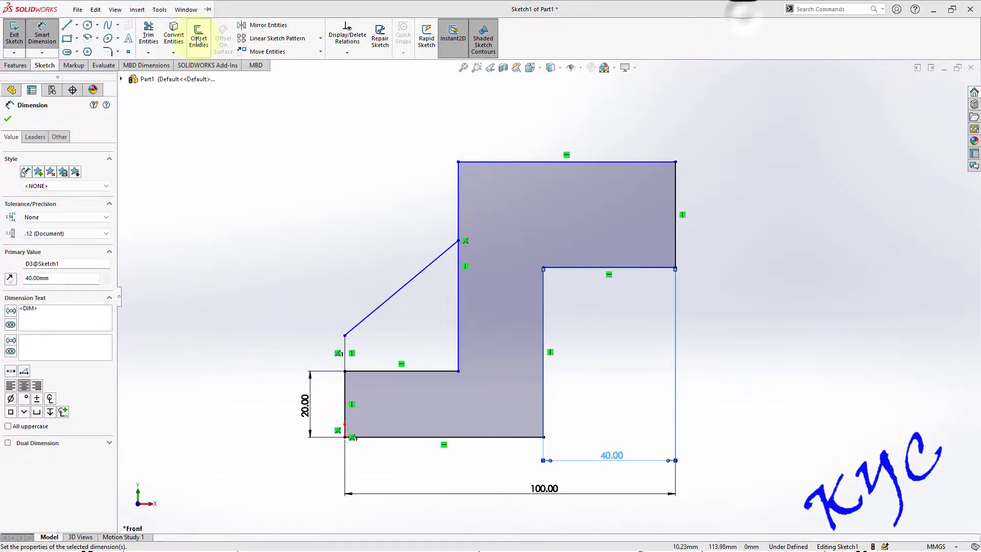
click(616, 162)
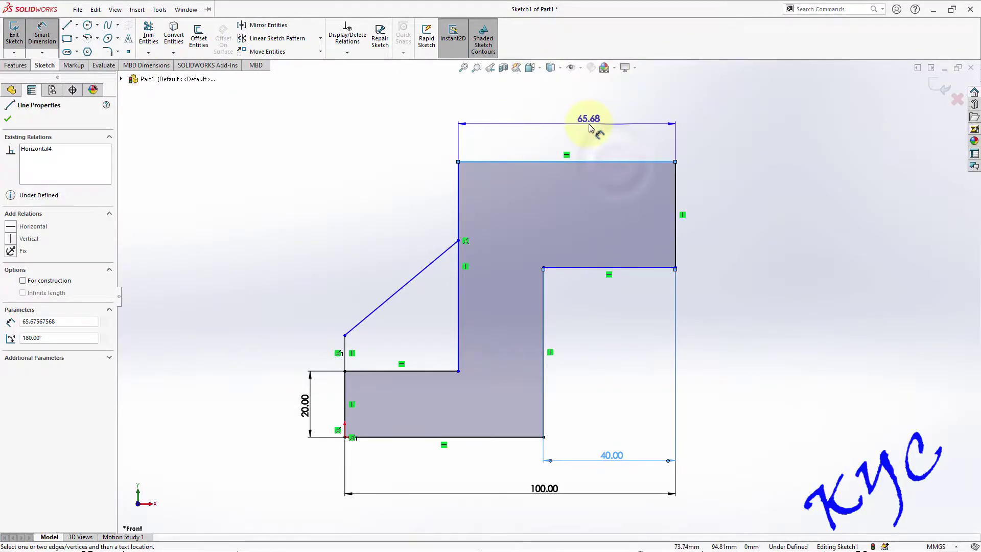
click(588, 126)
text(60)
key(Return)
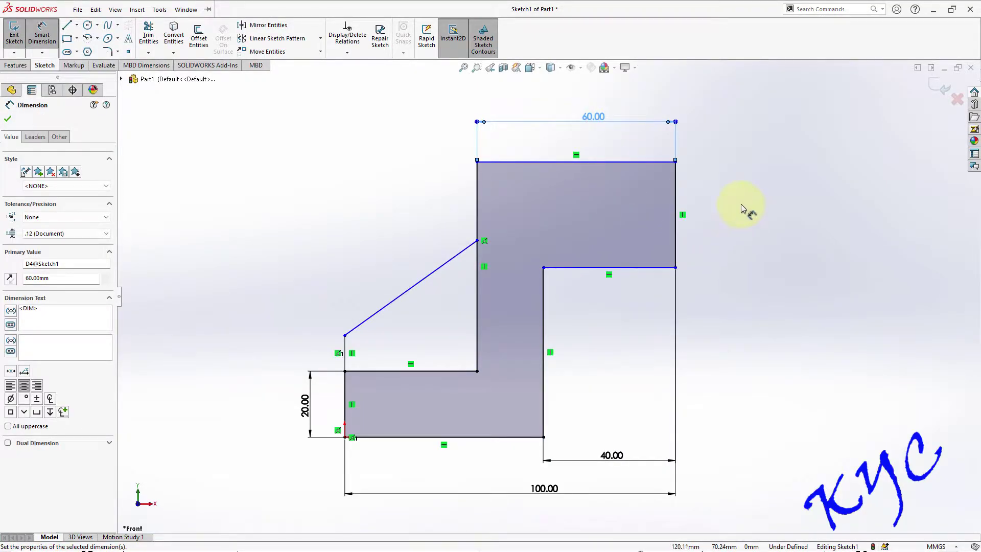
click(676, 207)
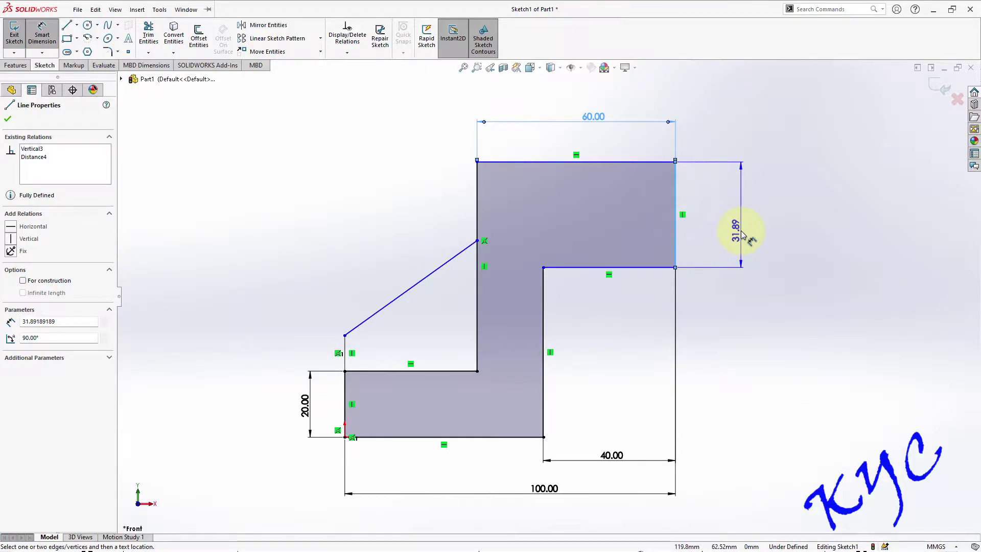
click(742, 234)
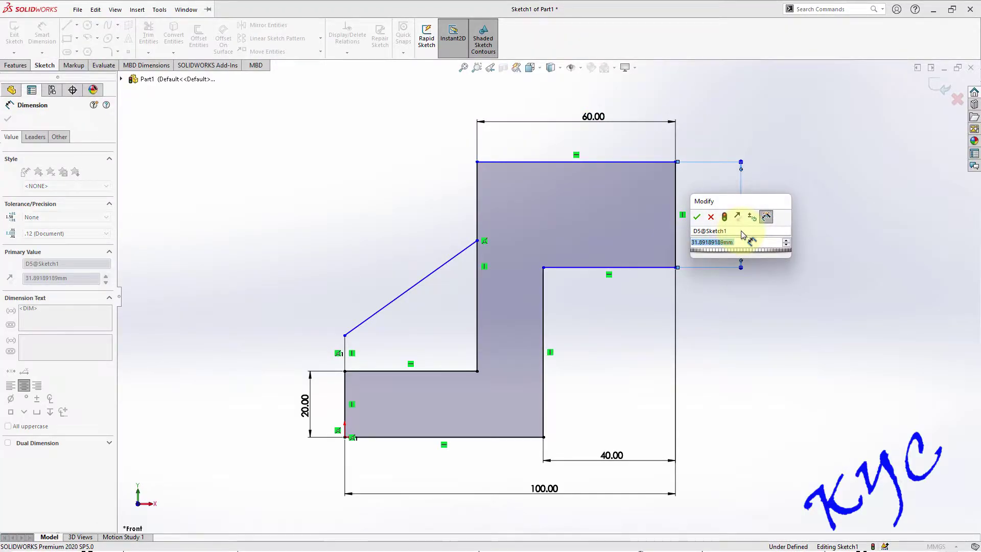
text(30)
key(Return)
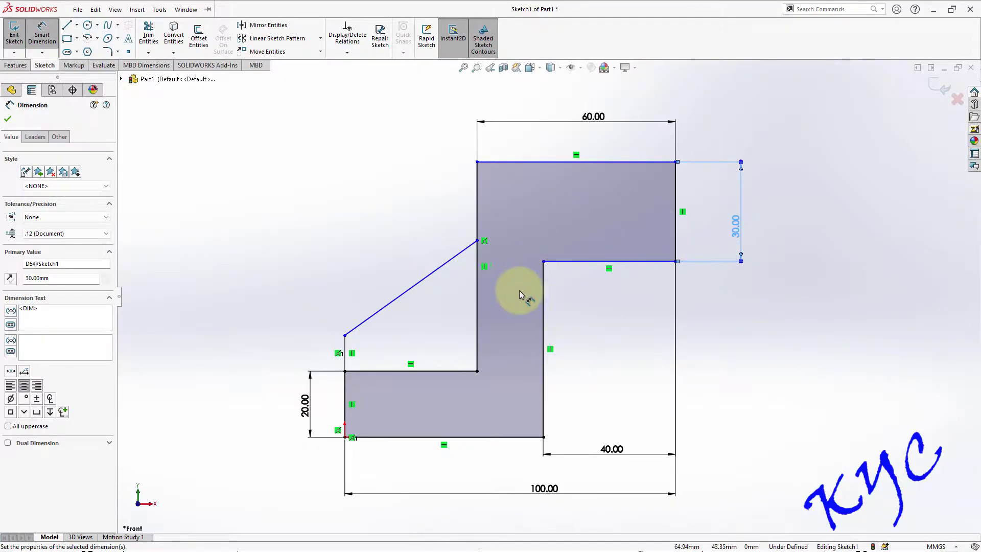
Step: Dimension the short raised left edge to 10 mm
click(347, 360)
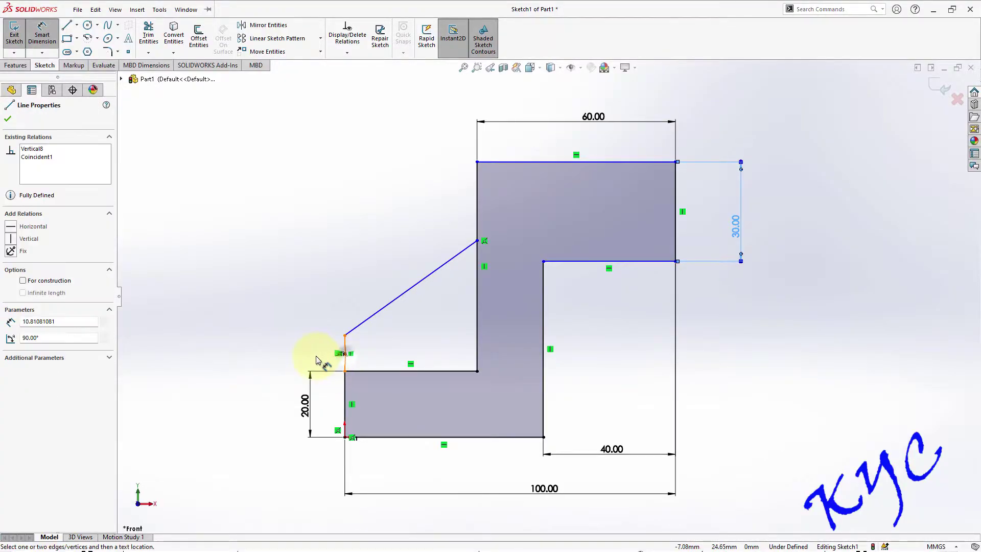
key(Escape)
click(346, 367)
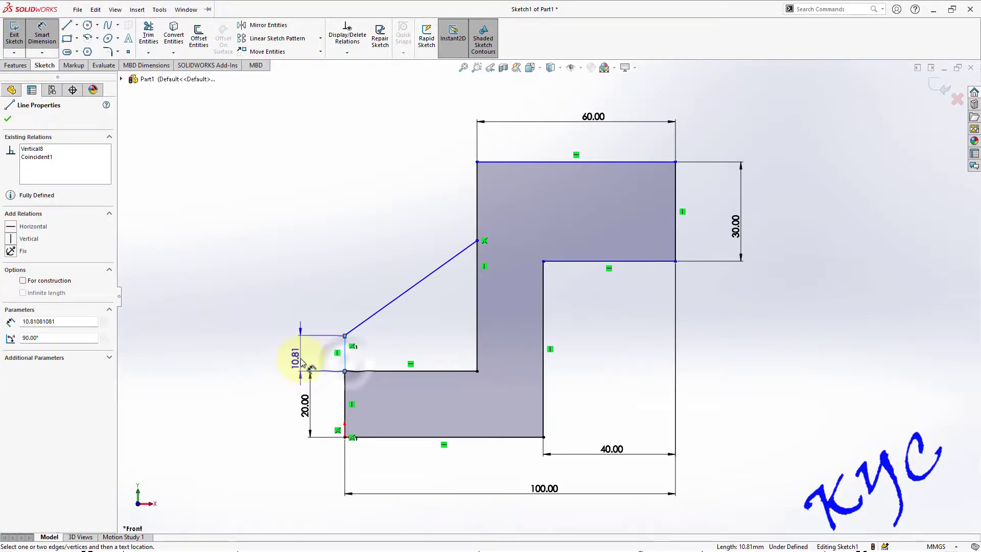
click(301, 353)
text(1)
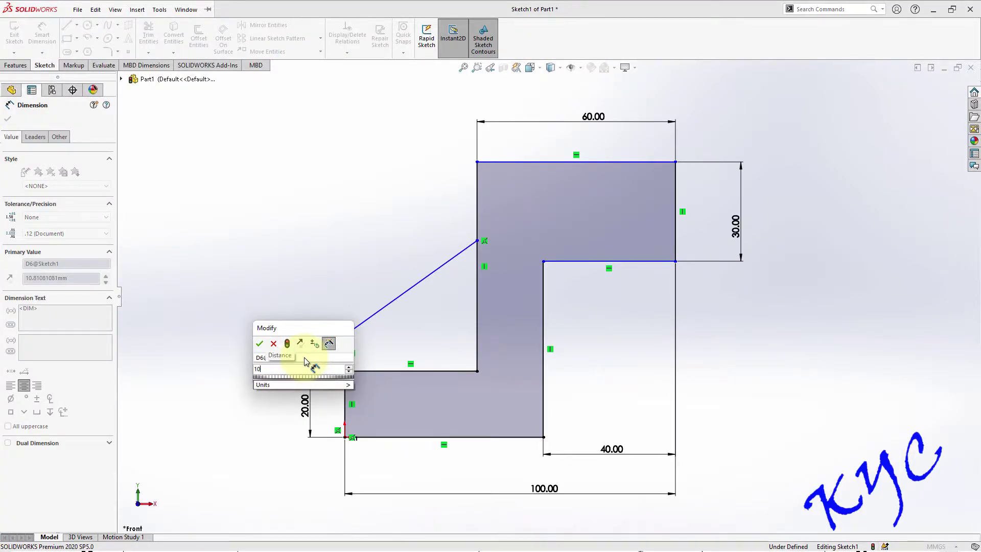
text(0)
key(Return)
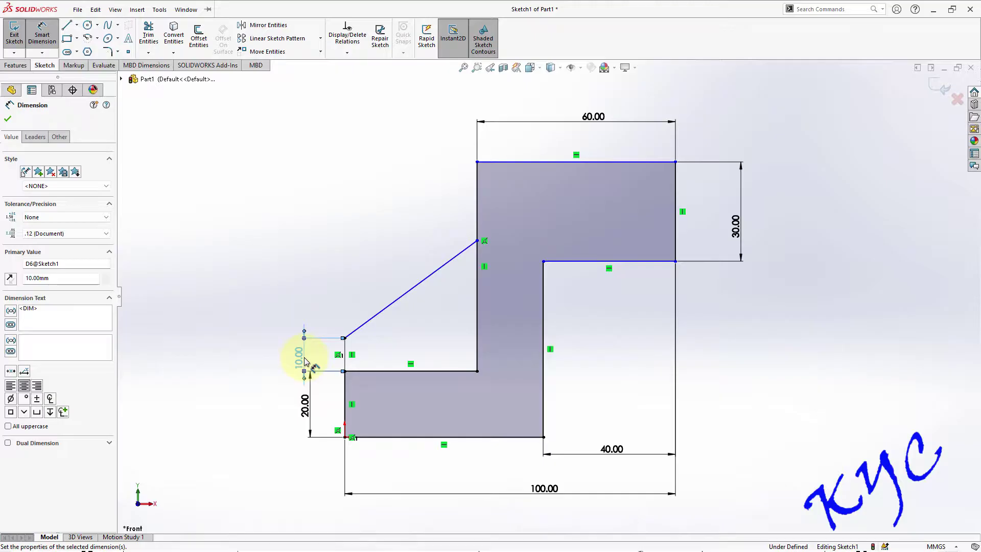
Step: Locate the slanted line's upper end 20 mm below the top edge
click(478, 240)
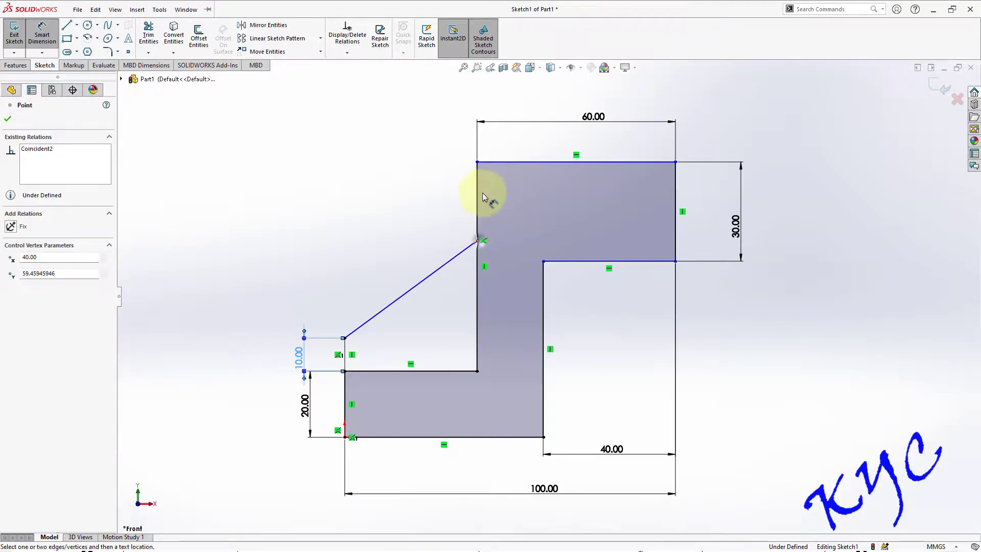
click(491, 163)
click(420, 199)
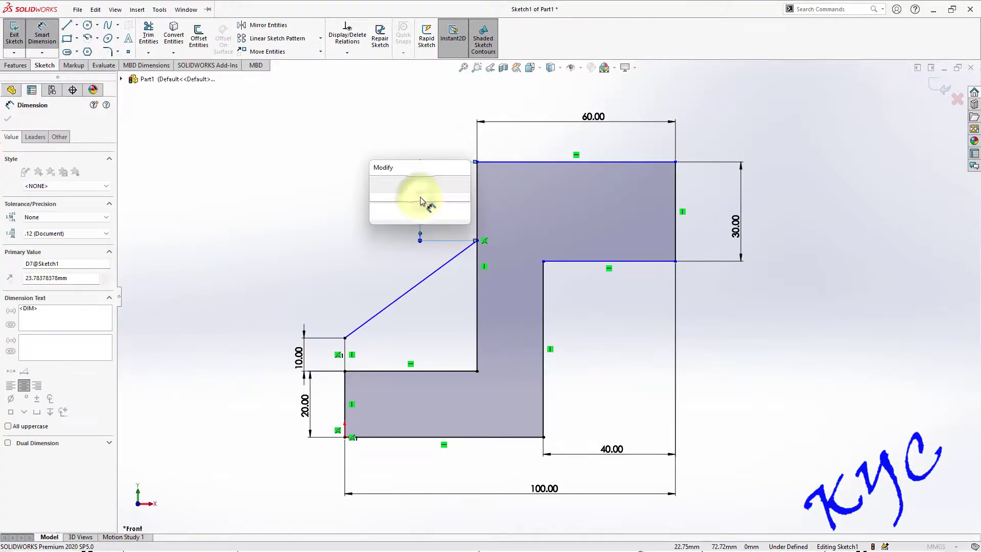
text(20)
key(Return)
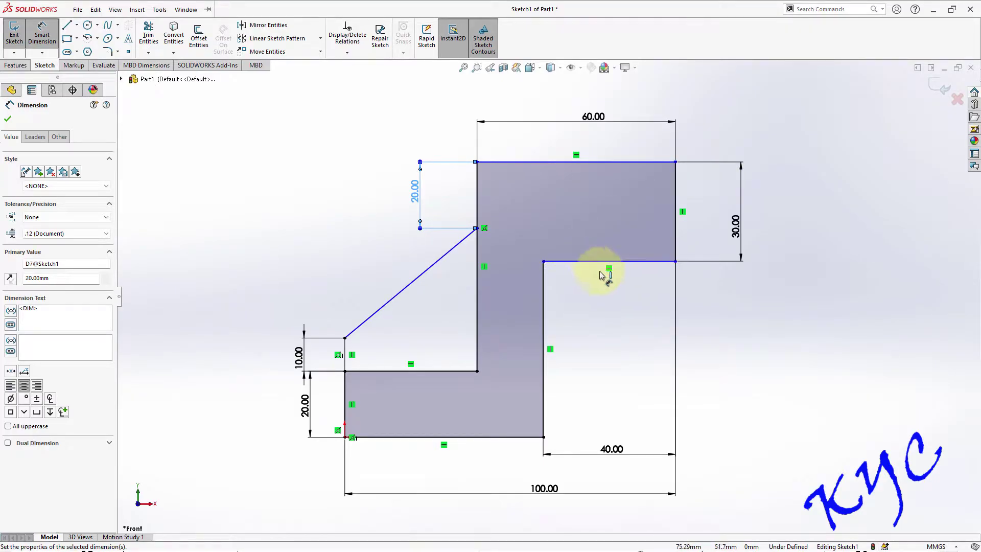
key(Escape)
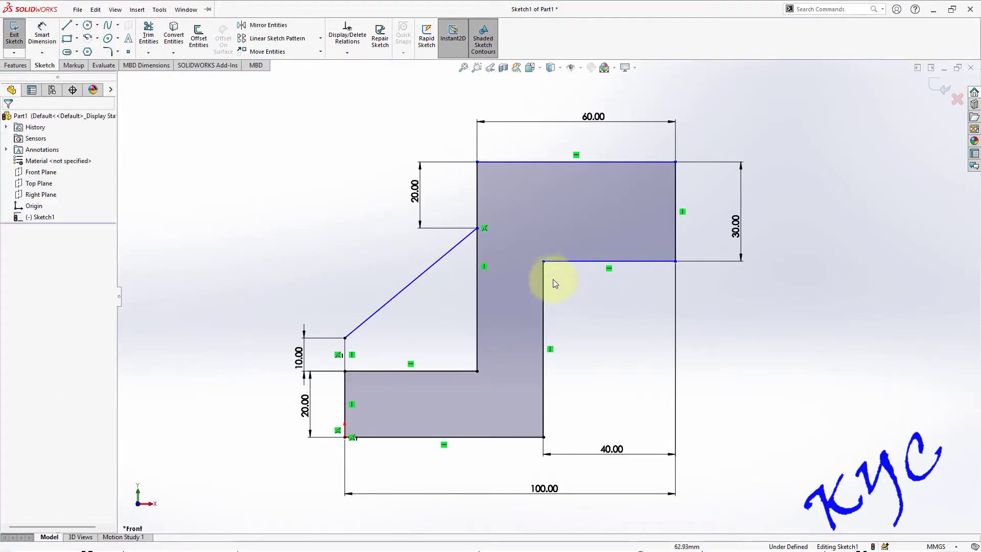
Step: Dimension the bottom inner corner to the top-right corner as 80 mm and exit the sketch
mouse_move(544, 262)
mouse_down()
mouse_move(613, 270)
mouse_move(609, 297)
mouse_move(609, 244)
mouse_move(615, 288)
mouse_move(615, 249)
mouse_up()
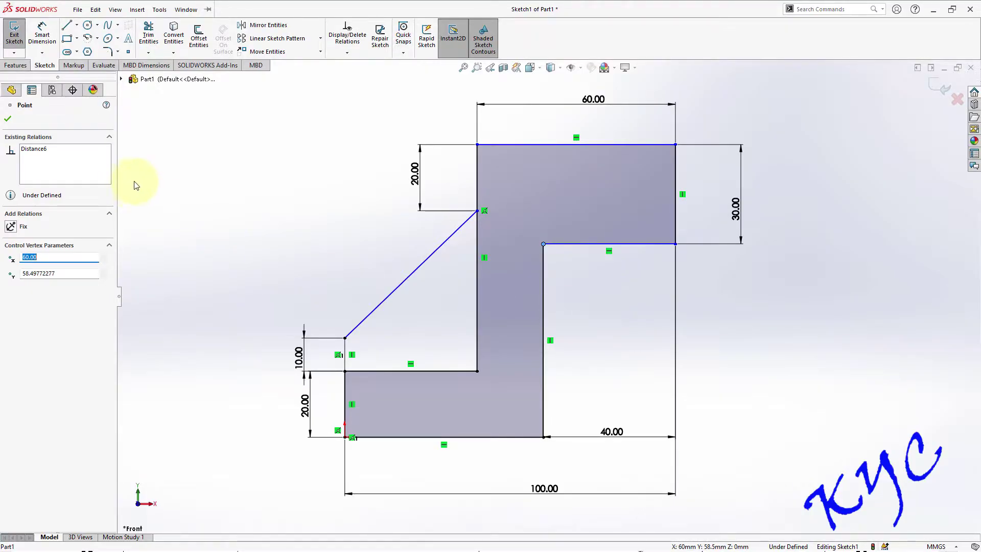
click(56, 52)
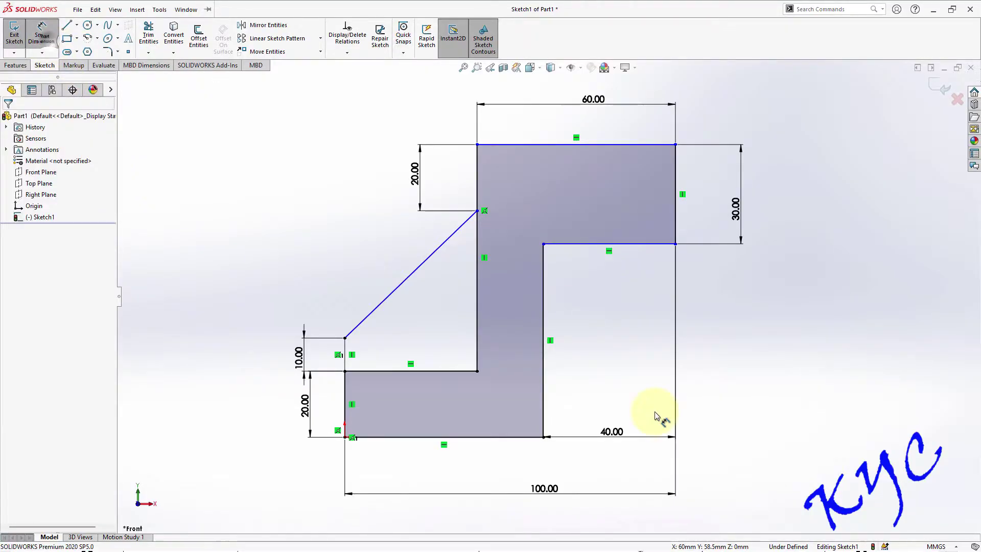
click(543, 437)
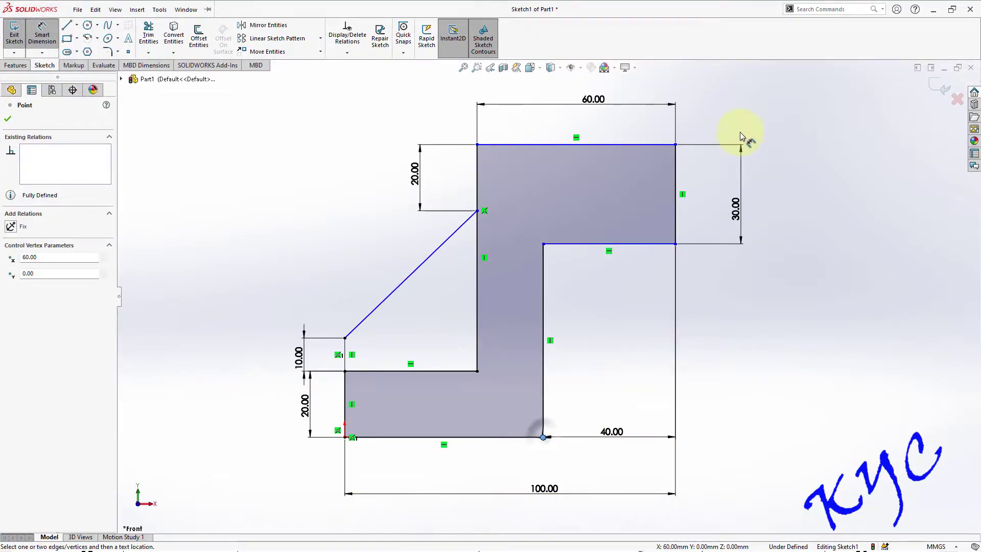
click(676, 145)
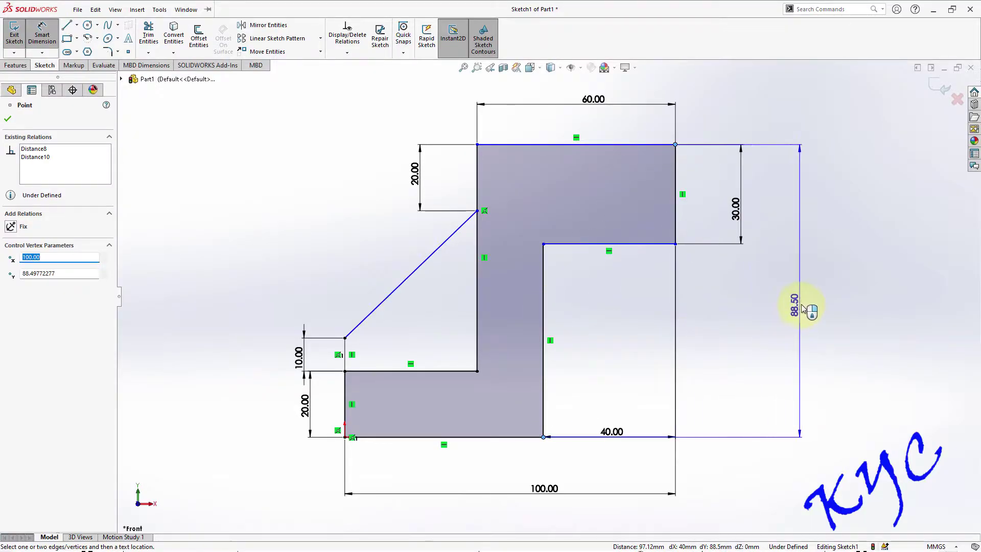
click(808, 320)
text(80)
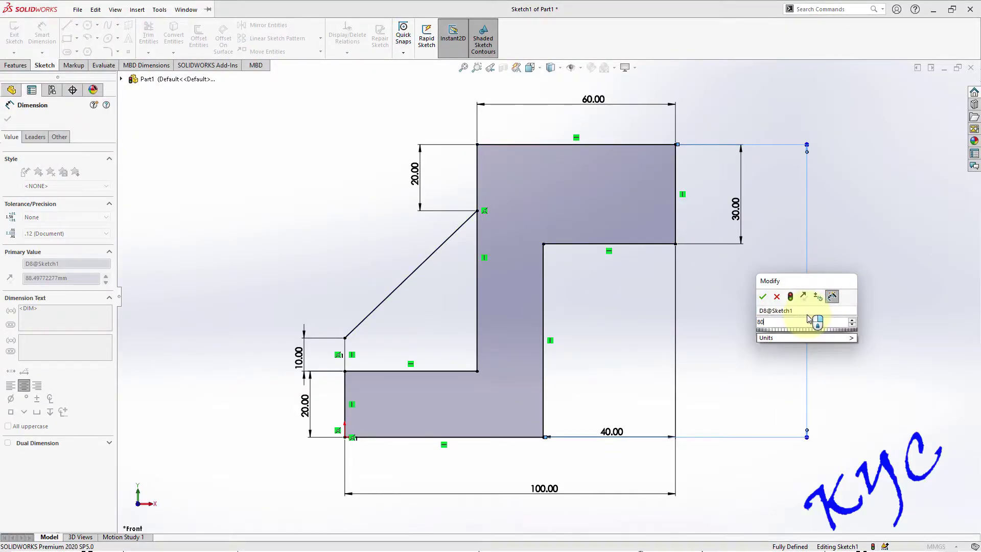
key(Return)
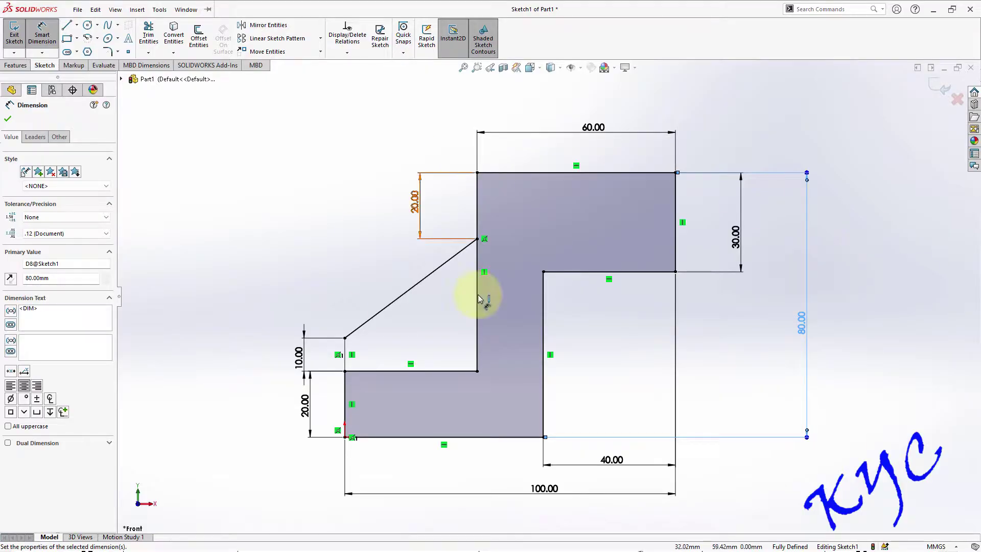
click(939, 92)
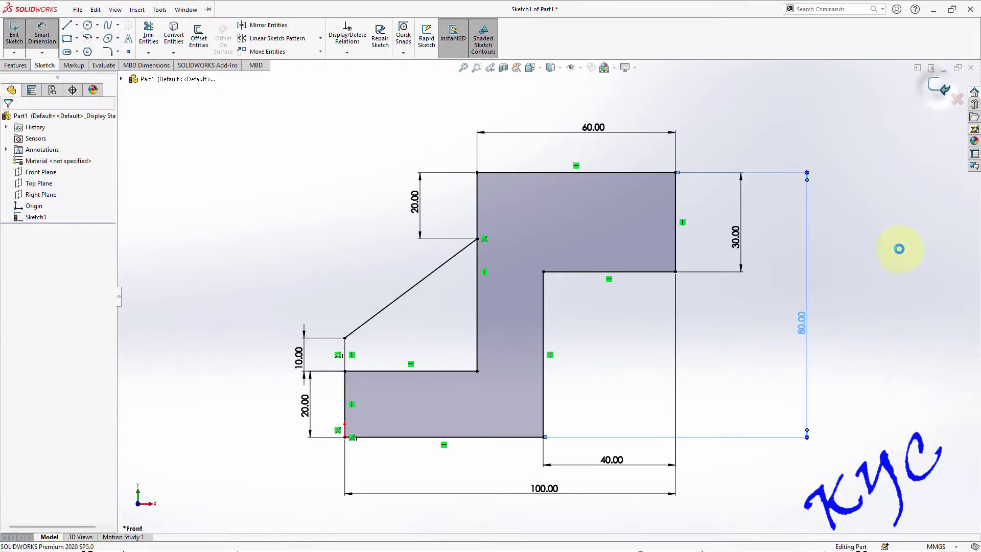
Step: Extrude the stepped sketch region 80 mm Mid Plane into a solid block
click(16, 65)
click(18, 36)
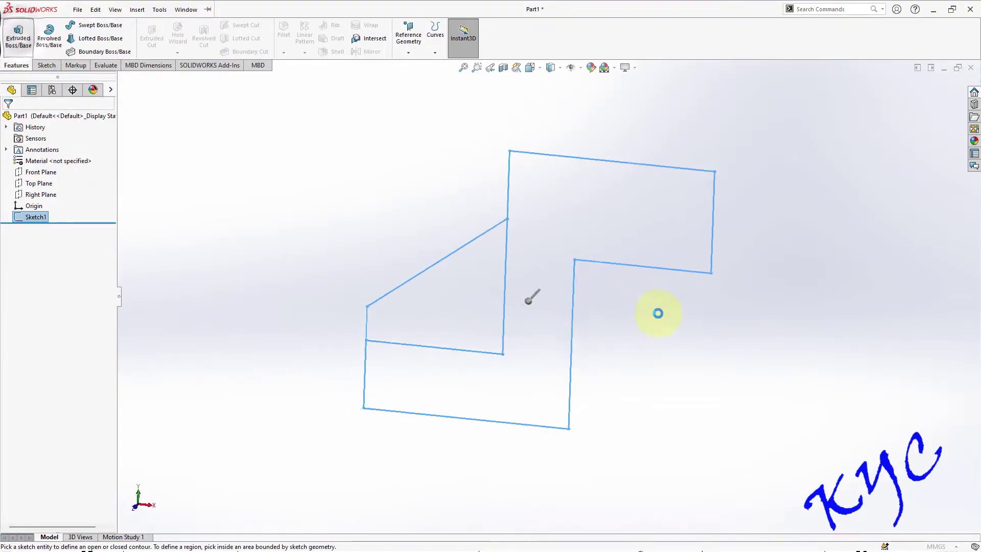
click(570, 250)
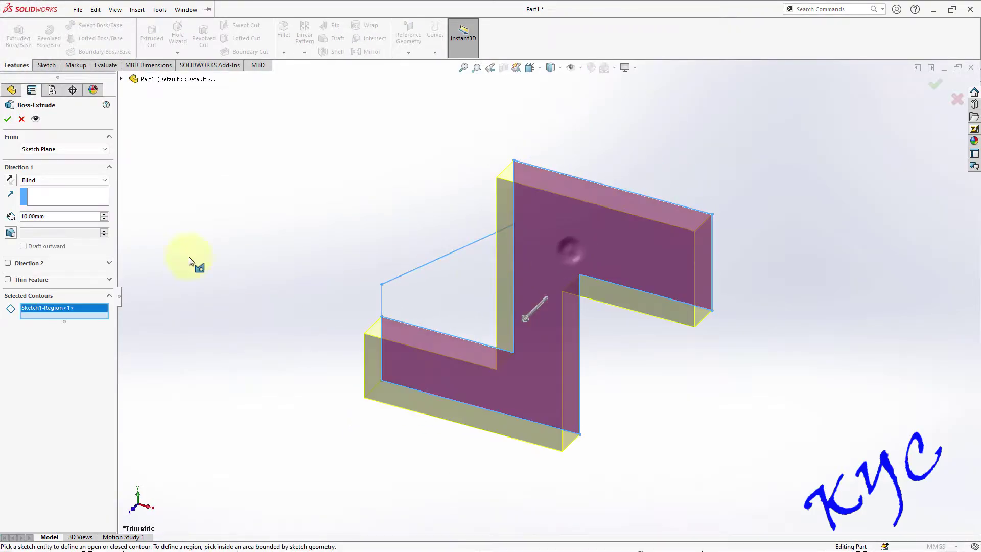
click(63, 180)
click(45, 219)
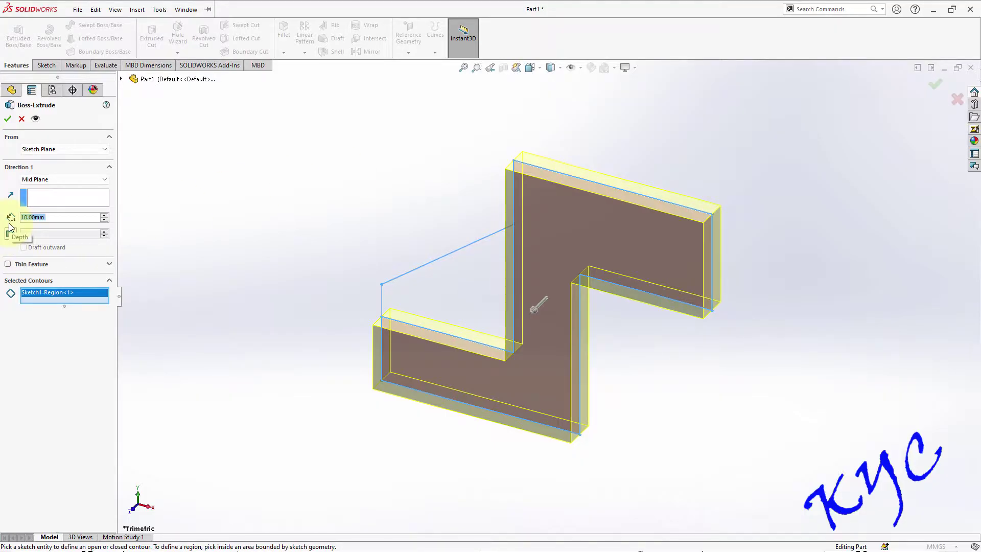
text(80)
key(Return)
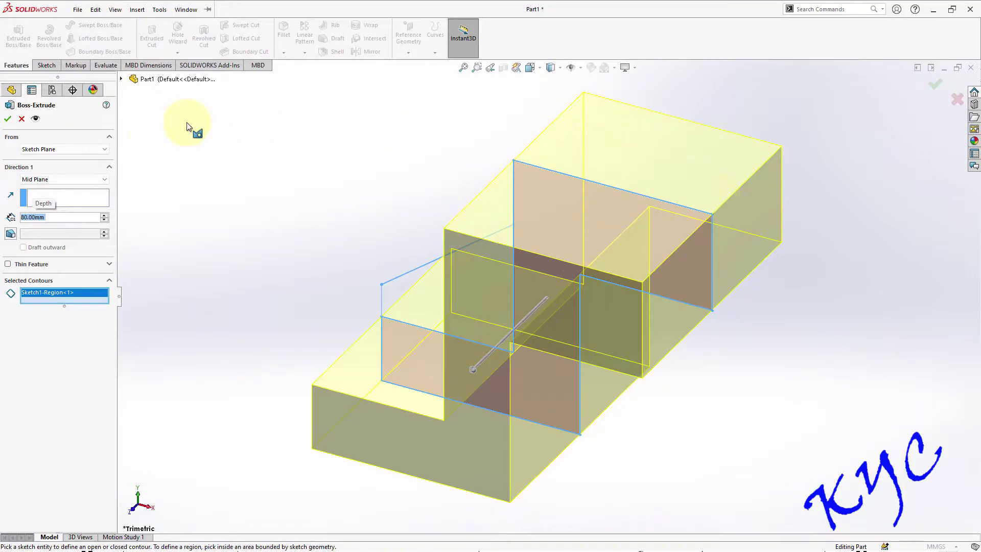
click(7, 118)
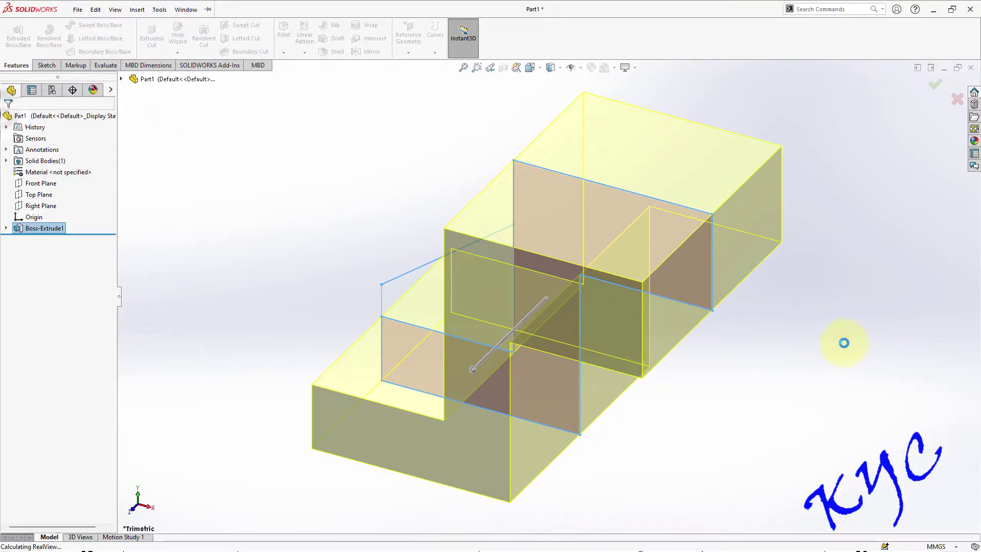
Step: Expand Boss-Extrude1 and show Sketch1 again while orbiting the model
mouse_move(844, 335)
middle_down()
mouse_move(842, 299)
mouse_move(920, 388)
mouse_move(887, 368)
middle_up()
click(6, 229)
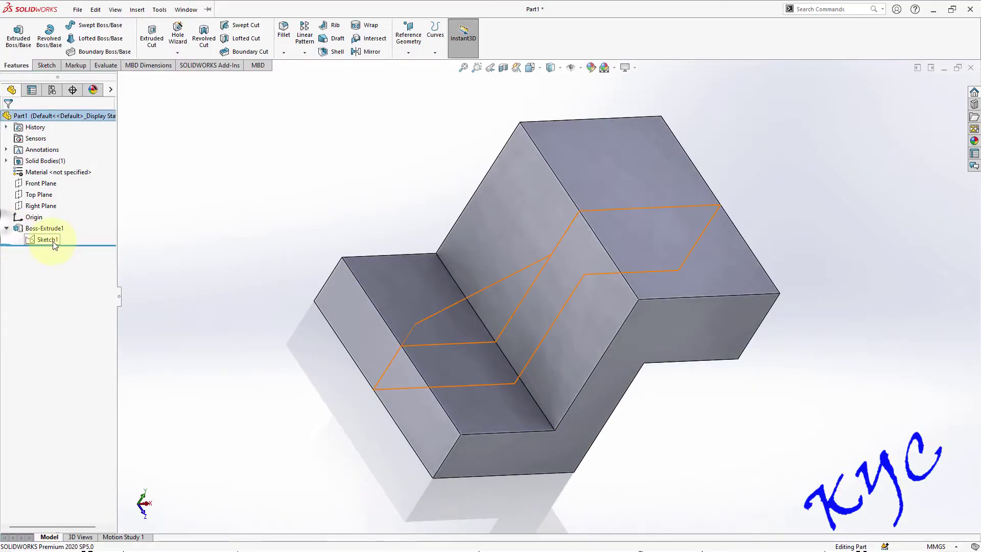
click(48, 240)
mouse_move(817, 179)
middle_down()
mouse_move(843, 193)
mouse_move(842, 251)
mouse_move(810, 158)
mouse_move(870, 182)
mouse_move(832, 149)
middle_up()
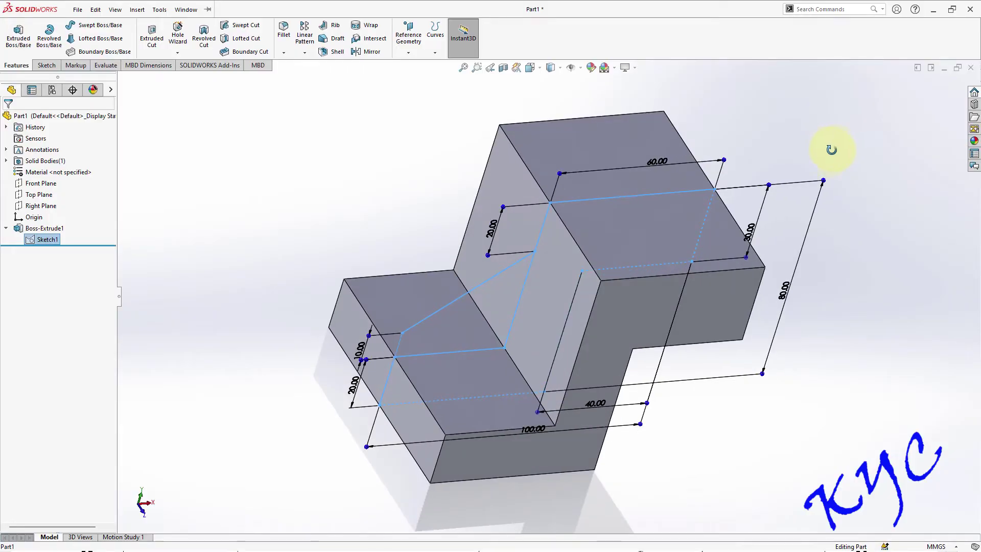
Step: Extrude Sketch1's triangular region 20 mm Mid Plane as a wedge in the inner corner
click(179, 205)
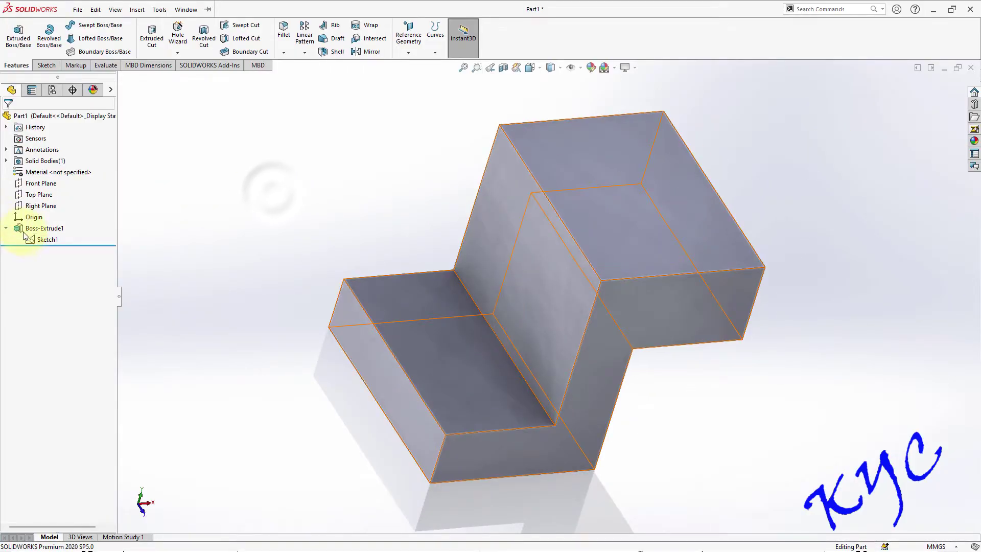
click(44, 242)
click(18, 34)
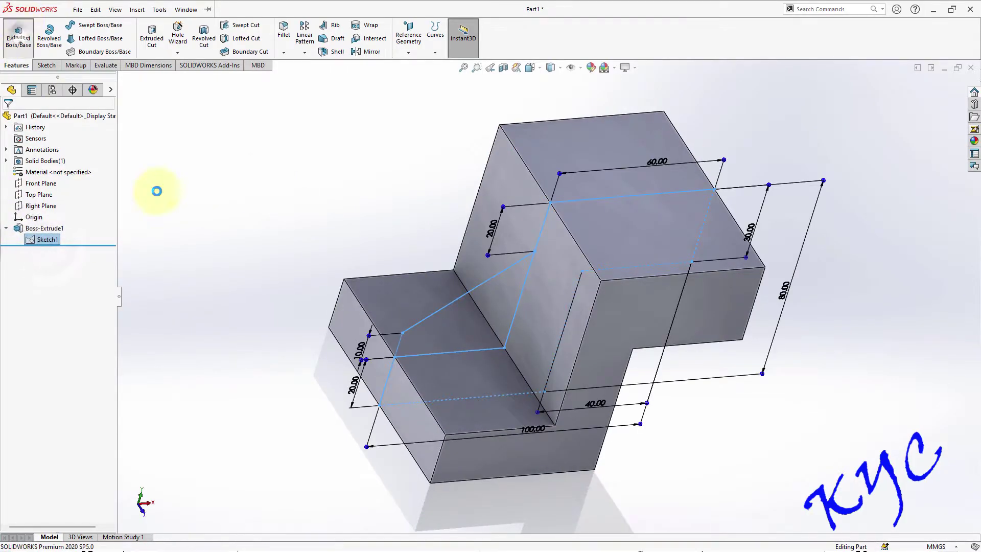
click(458, 333)
click(56, 180)
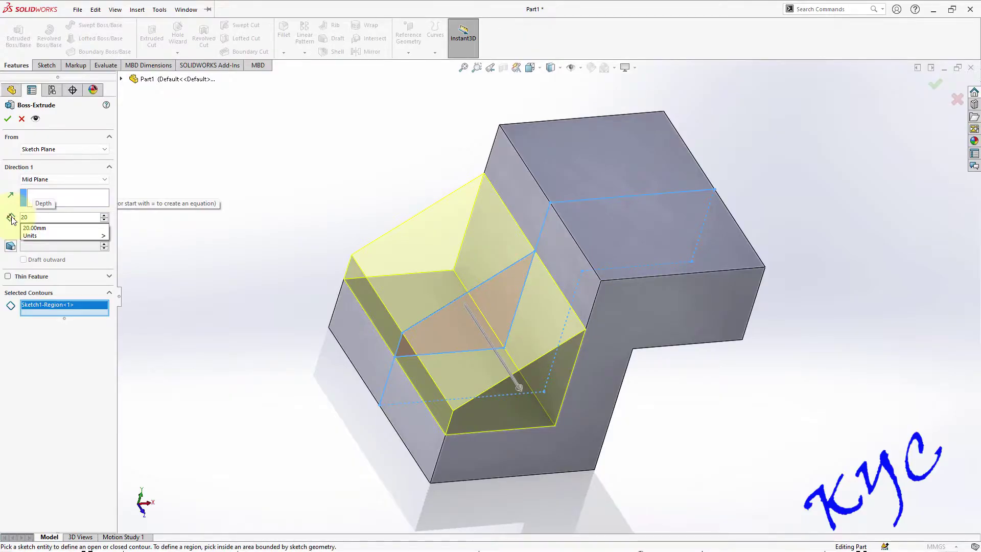
key(Return)
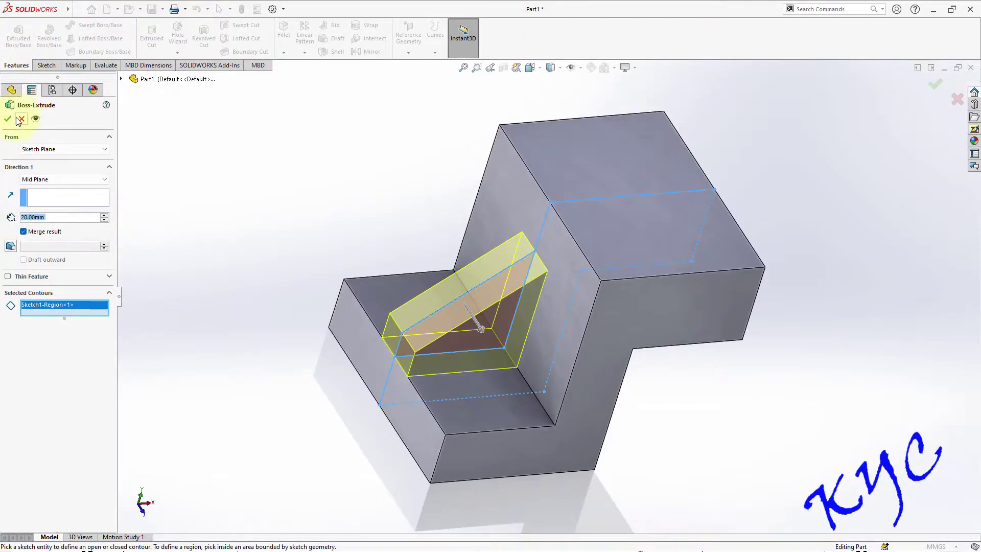
click(15, 119)
middle_drag(880, 204, 389, 504)
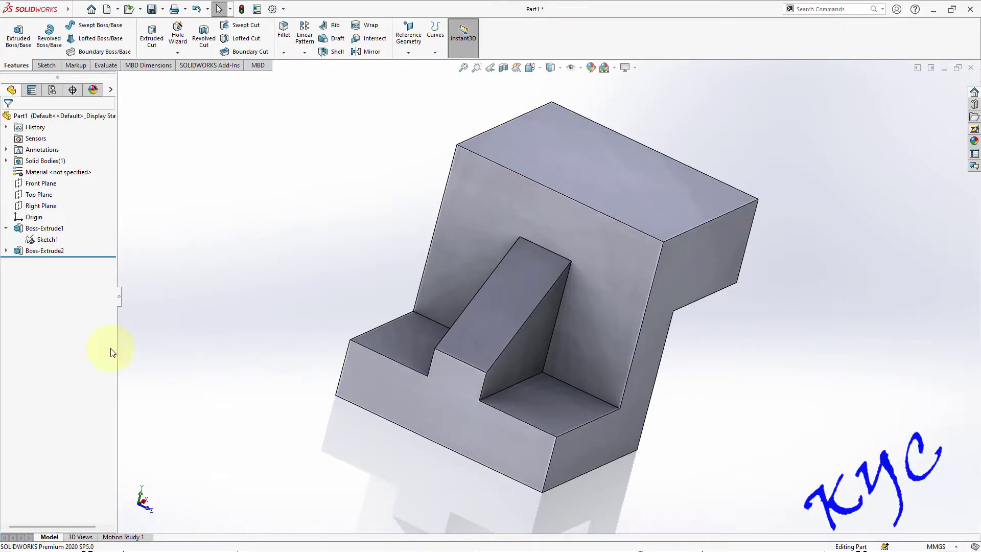
Step: Start Sketch2 on the Right Plane and set the view Normal To it
click(54, 206)
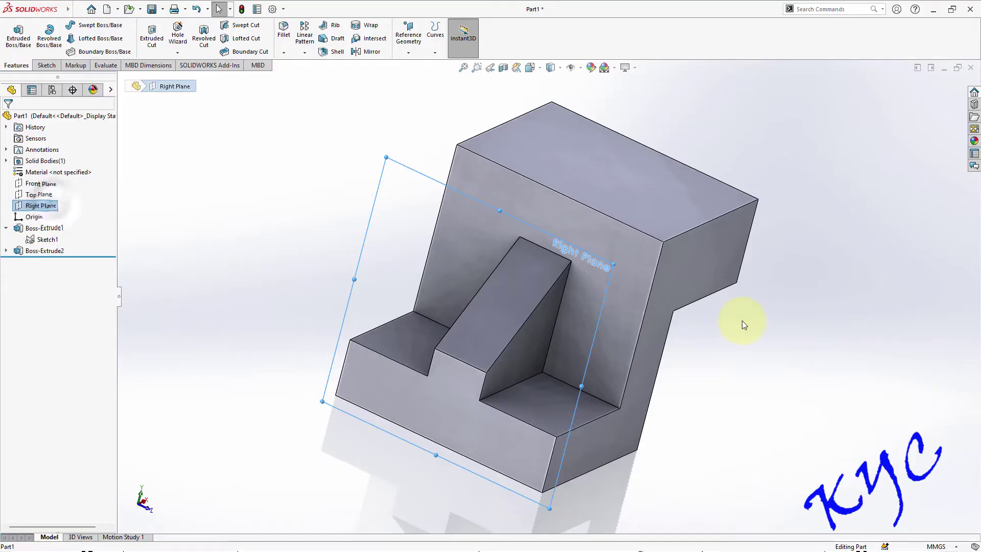
mouse_move(742, 320)
middle_down()
mouse_move(756, 296)
mouse_move(749, 324)
middle_up()
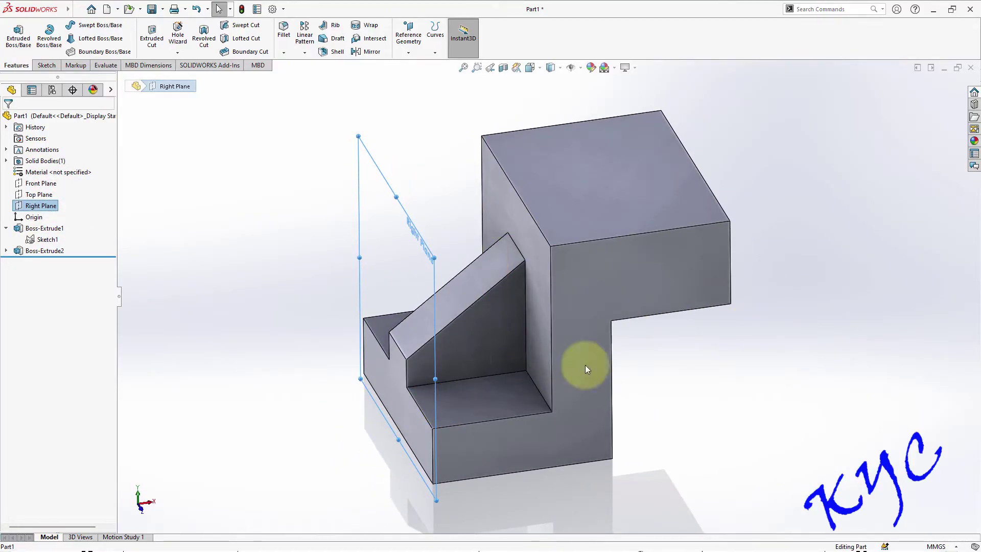
right_click(56, 207)
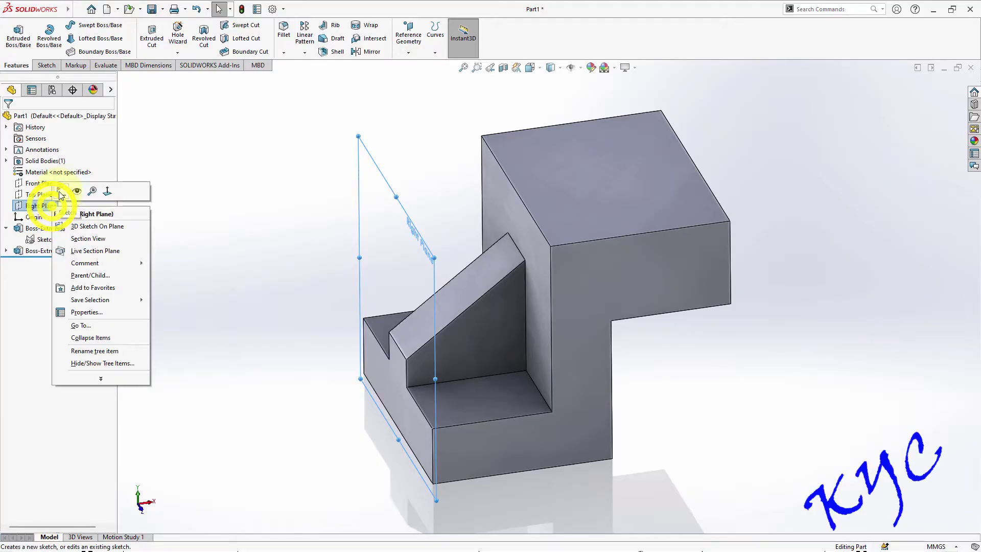
click(62, 195)
right_click(51, 206)
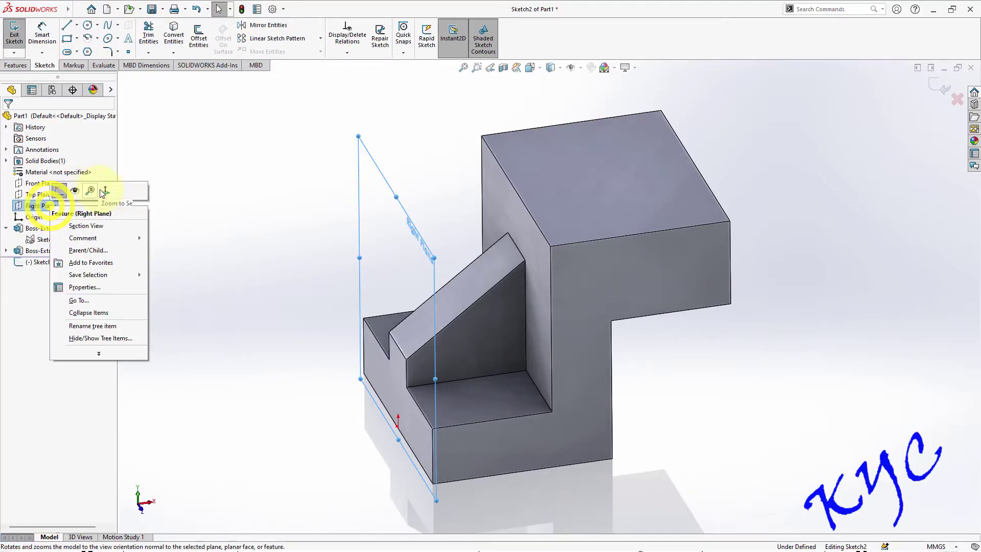
click(112, 204)
right_click(41, 206)
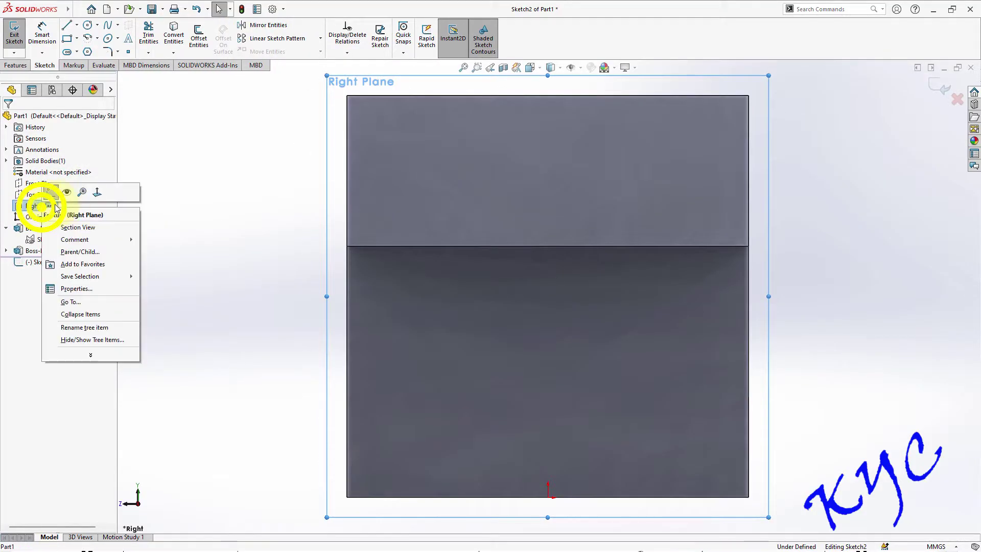
click(97, 192)
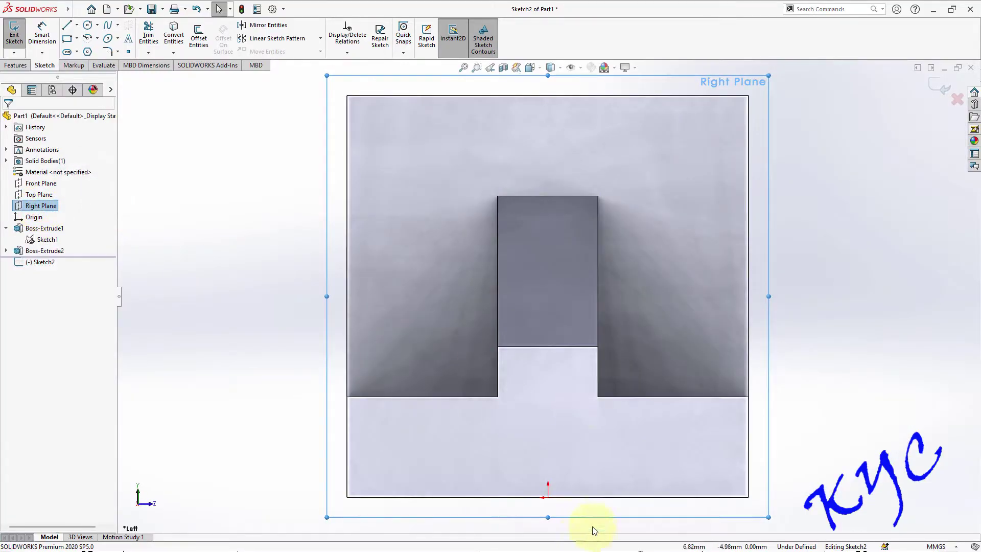
Step: Draw a rectangle from a midpoint line centred on the origin along the bottom edge
click(77, 25)
click(90, 59)
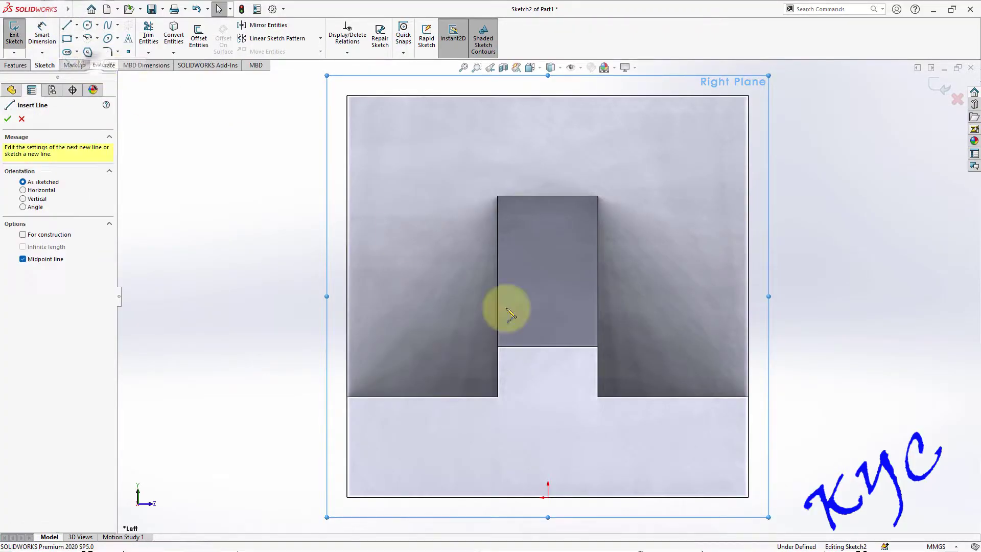
click(548, 497)
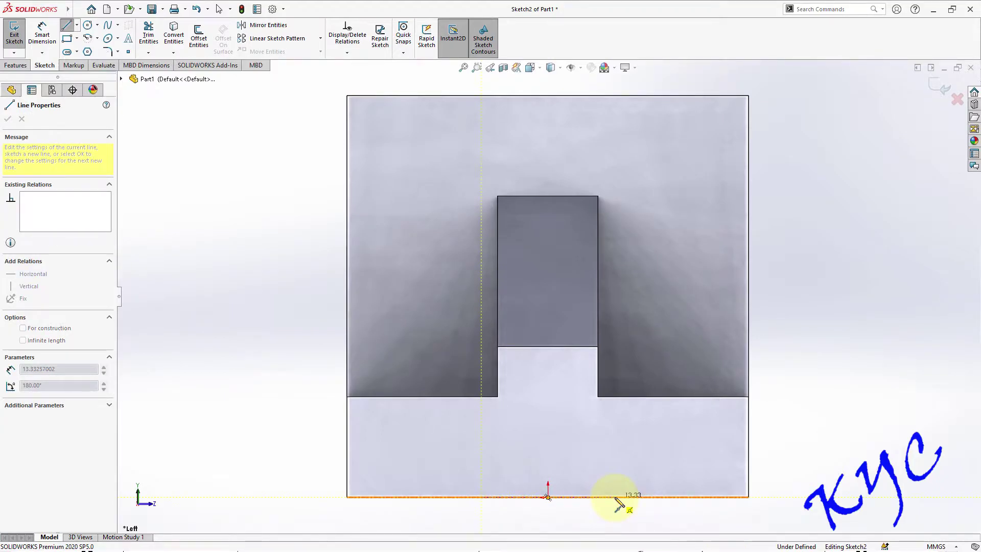
click(614, 497)
click(615, 459)
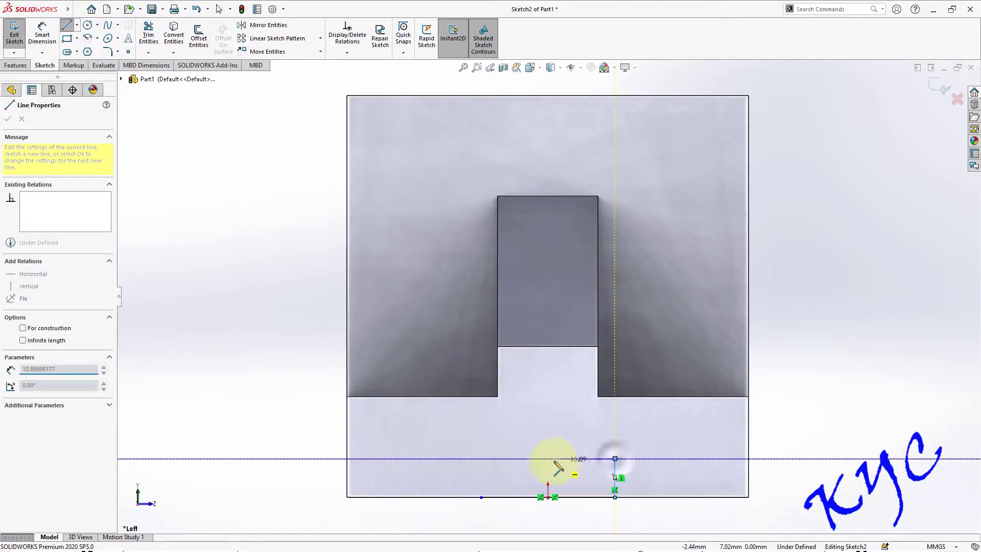
click(481, 459)
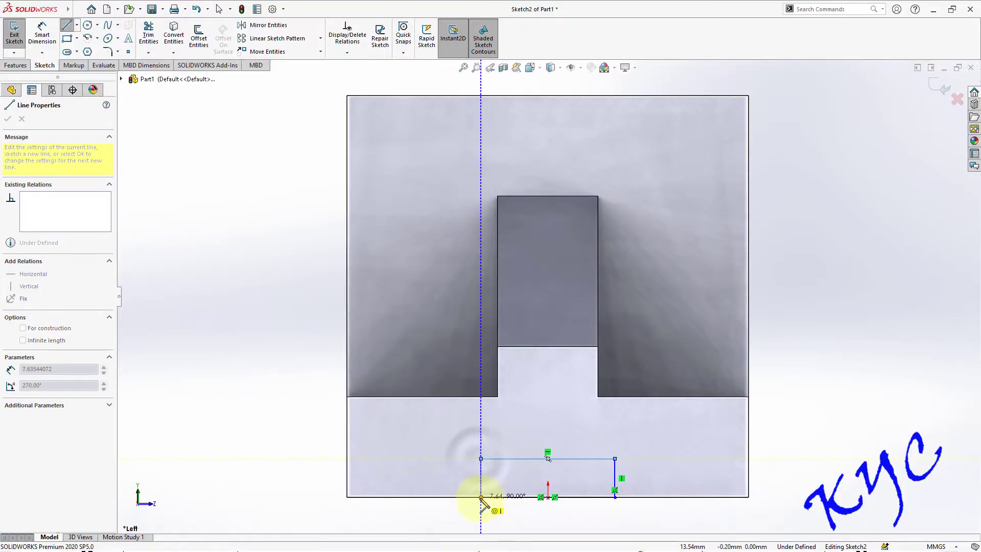
click(481, 496)
Step: Dimension the rectangle 40 mm wide and 10 mm high
click(41, 33)
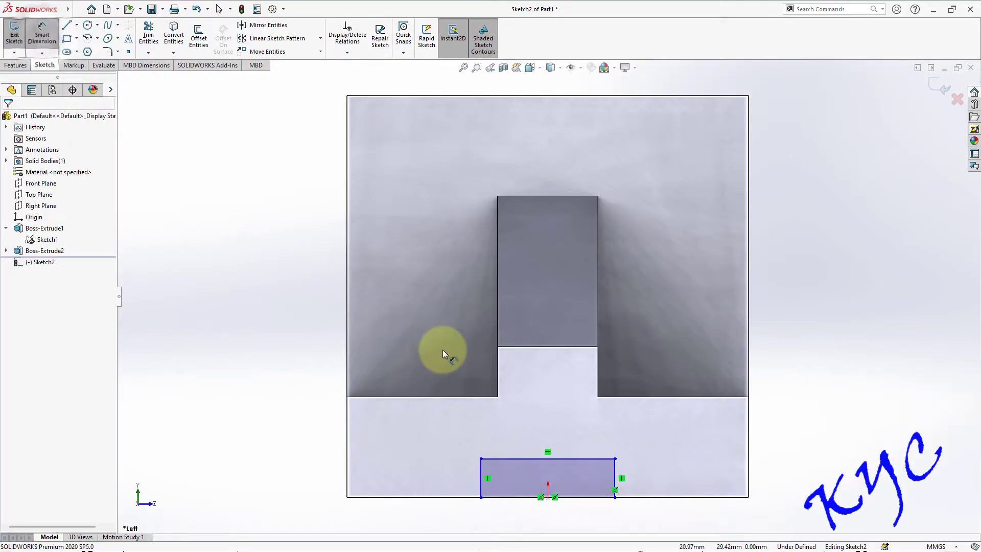
click(524, 497)
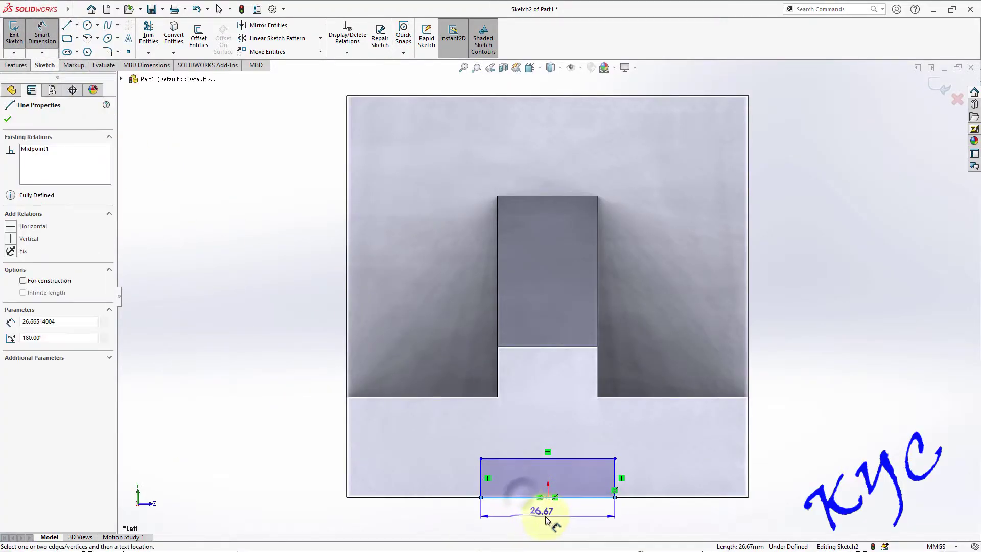
click(549, 516)
text(4)
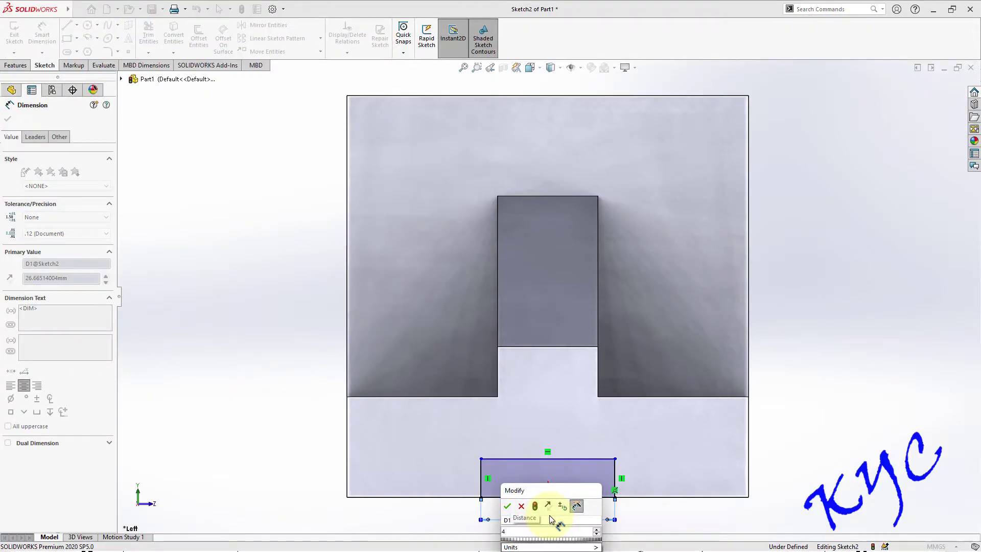
text(0)
key(Return)
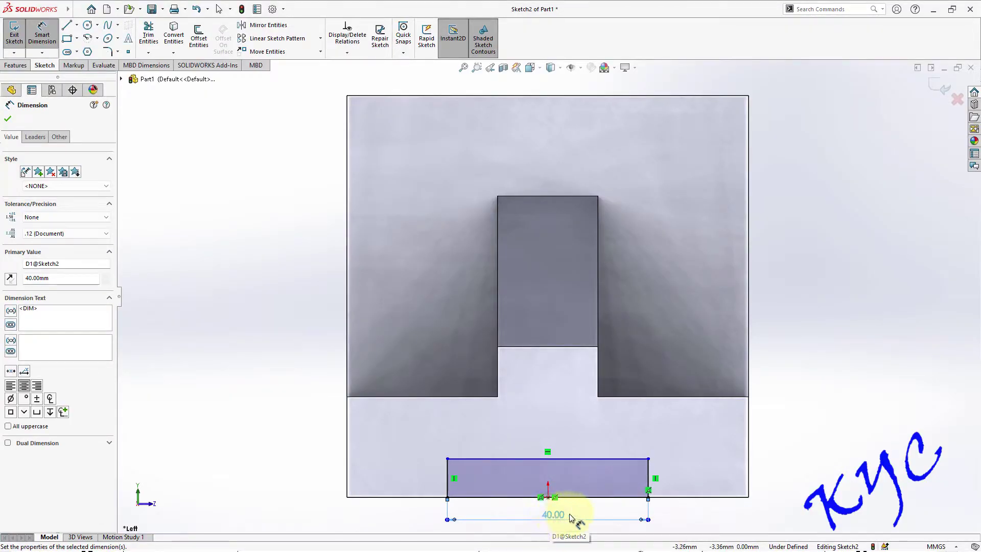
click(648, 473)
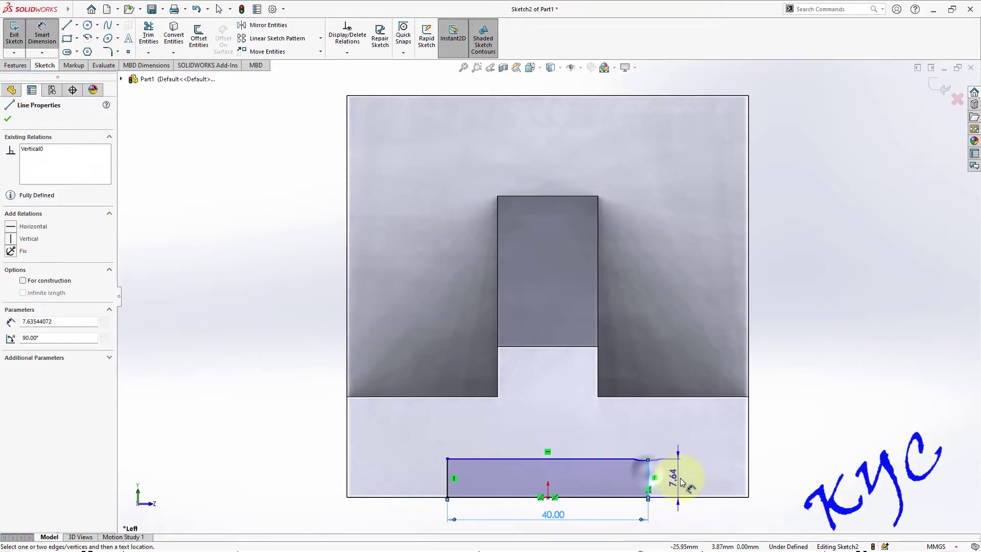
click(687, 481)
text(10)
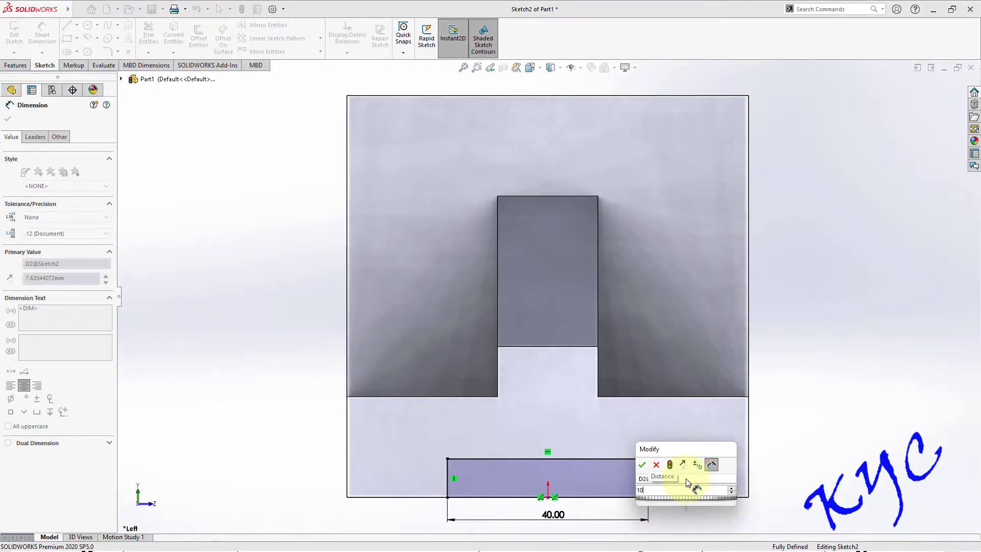
key(Return)
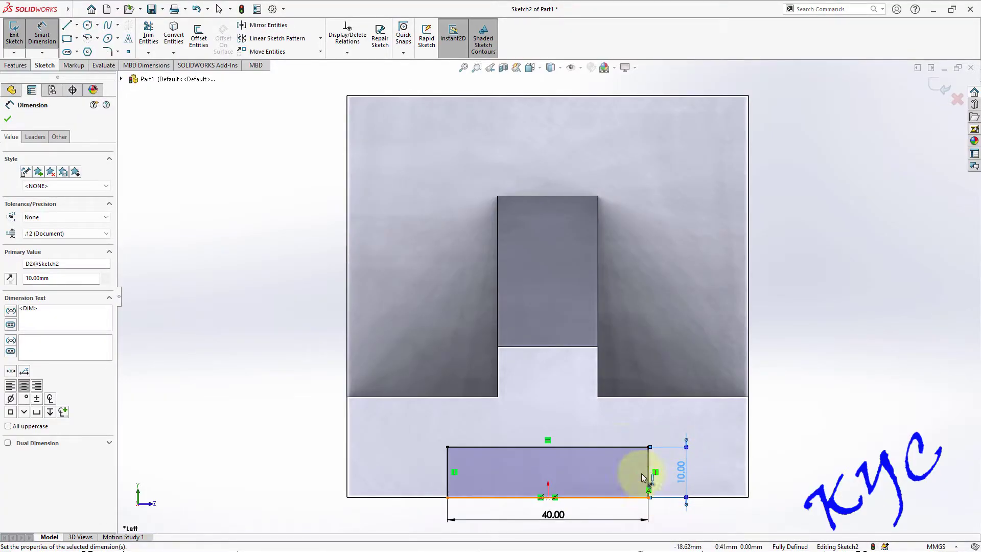
scroll(572, 192, up, 2)
Step: Draw a rectangle above the block's top edge, starting from a midpoint line
scroll(490, 209, down, 3)
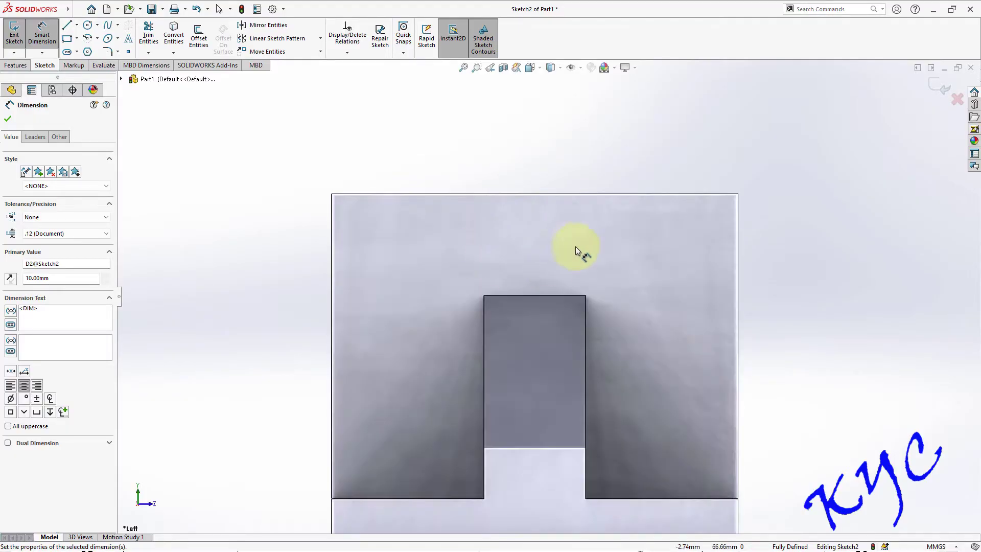
scroll(513, 283, up, 1)
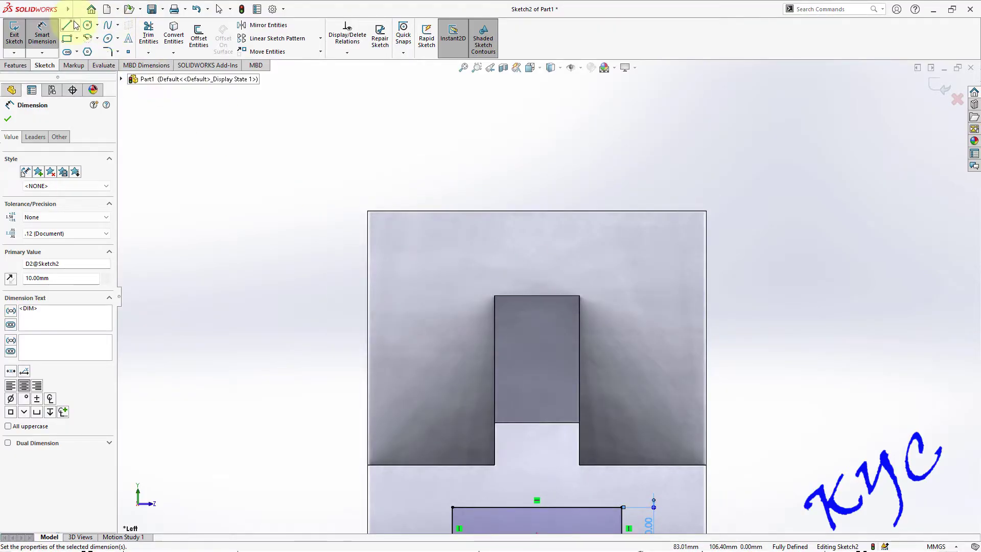
click(77, 25)
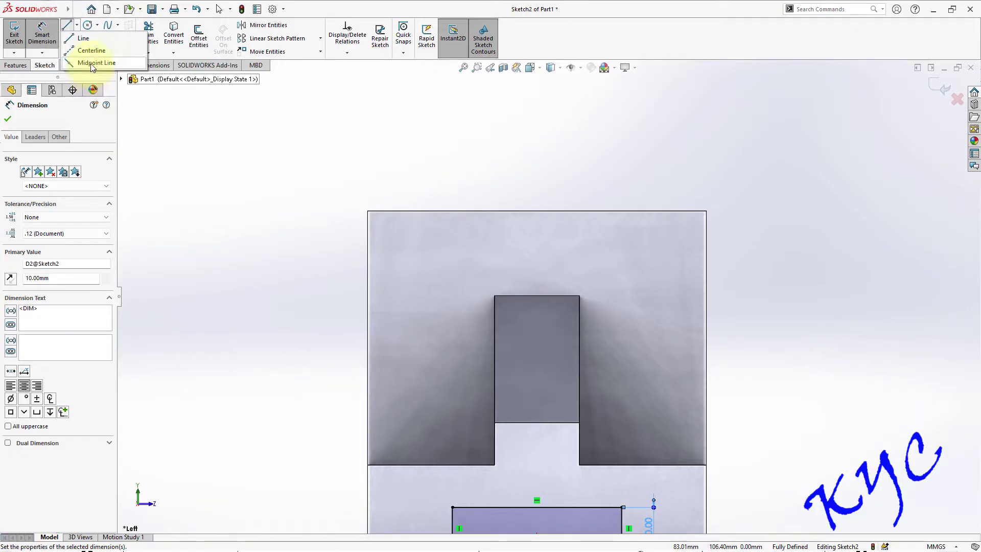
click(93, 65)
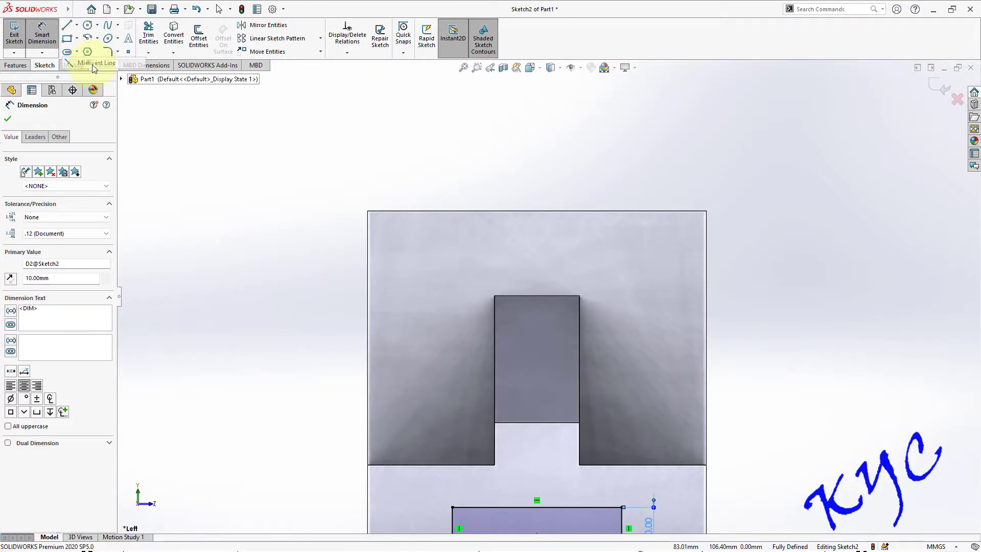
click(536, 296)
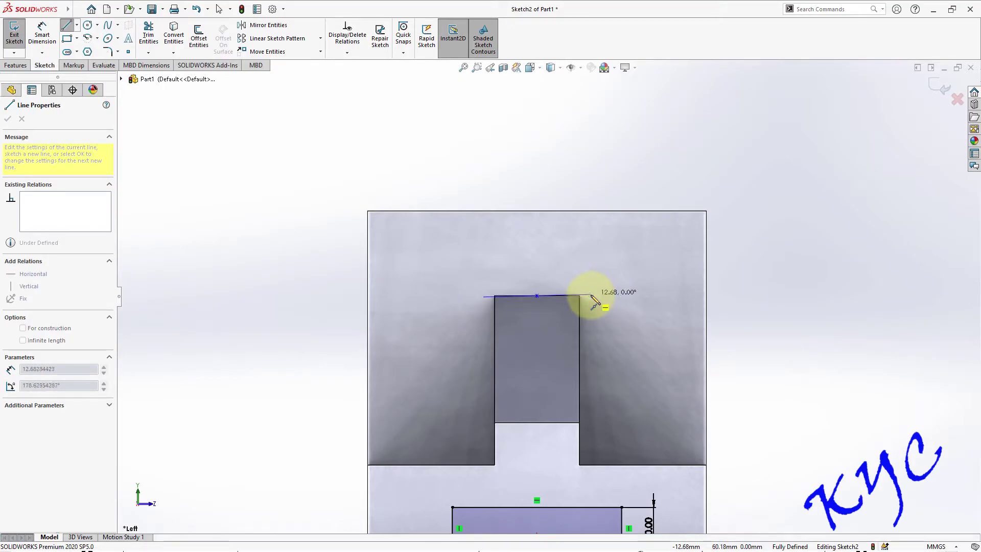
click(592, 296)
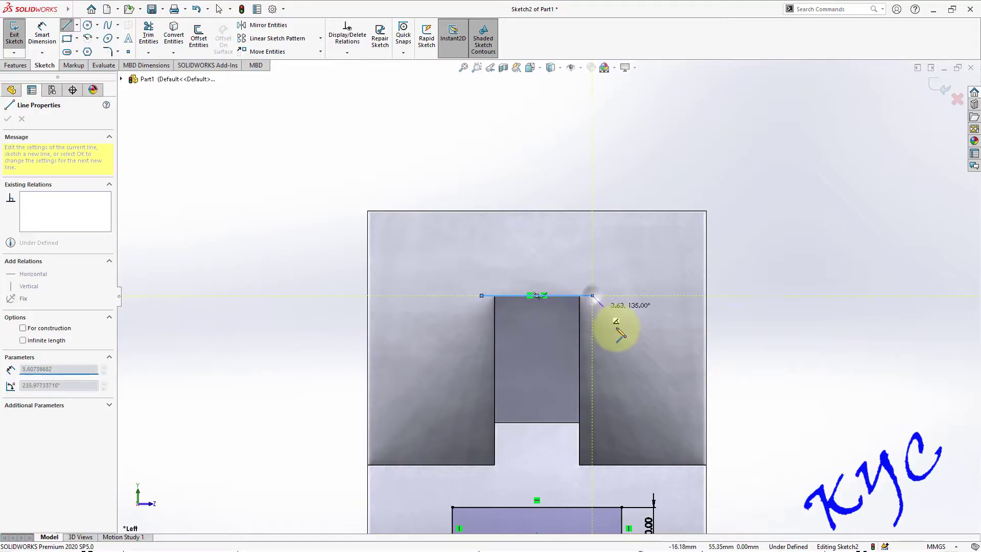
click(592, 211)
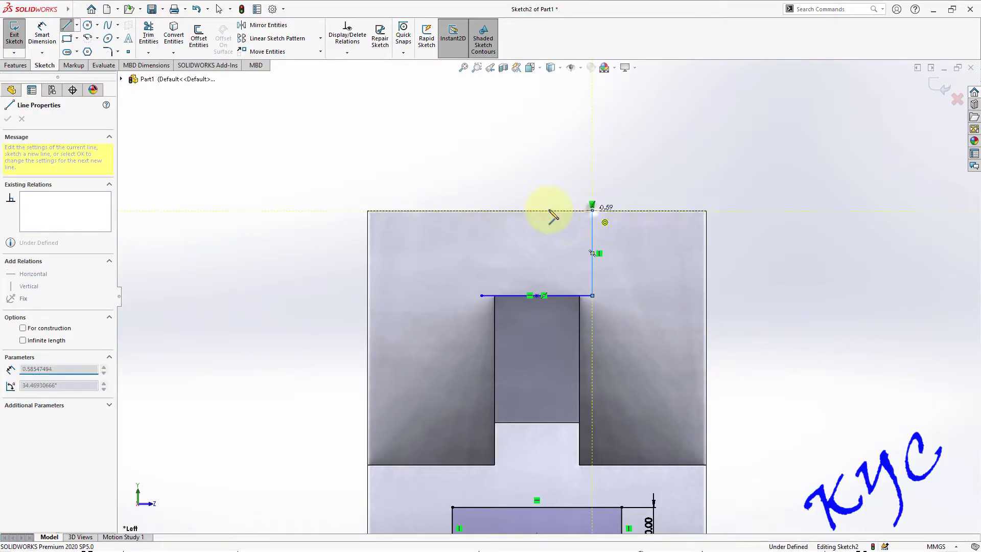
click(481, 210)
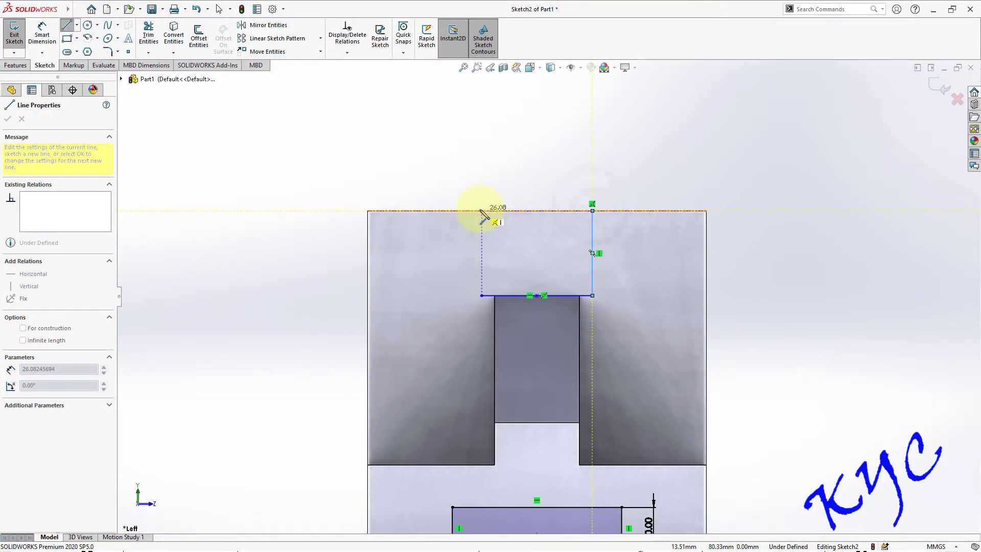
click(482, 296)
Step: Dimension the upper rectangle 30 mm wide and 20 mm high
click(42, 33)
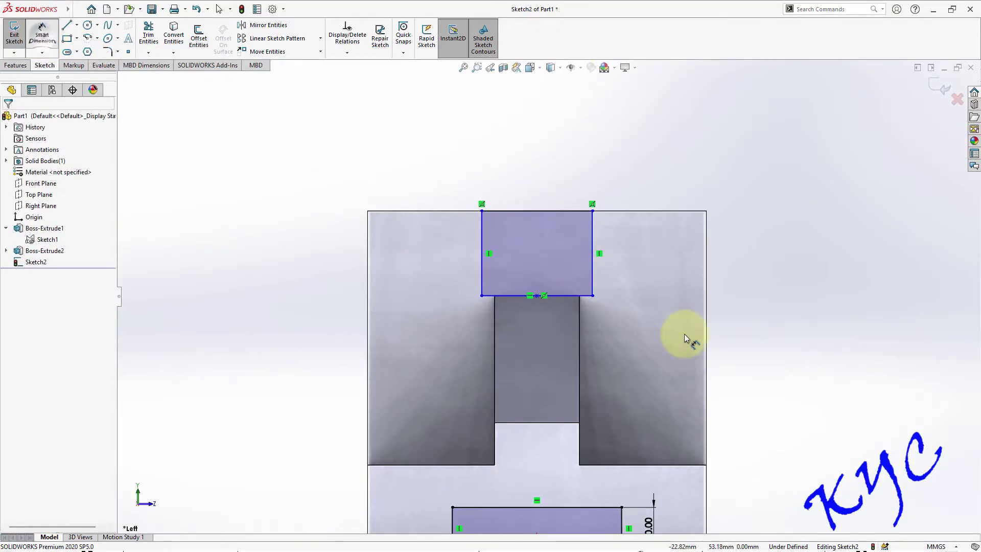
click(573, 286)
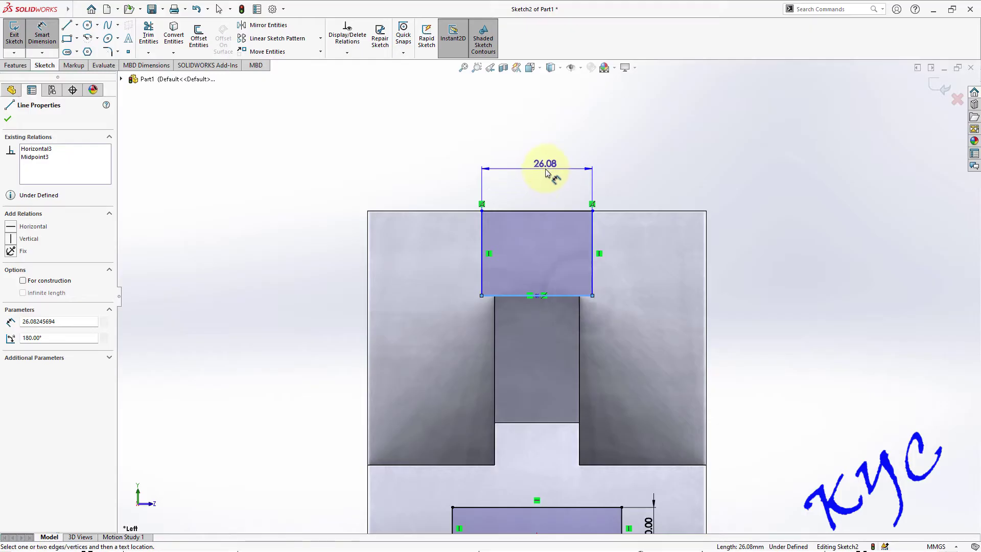
click(545, 172)
text(30)
key(Return)
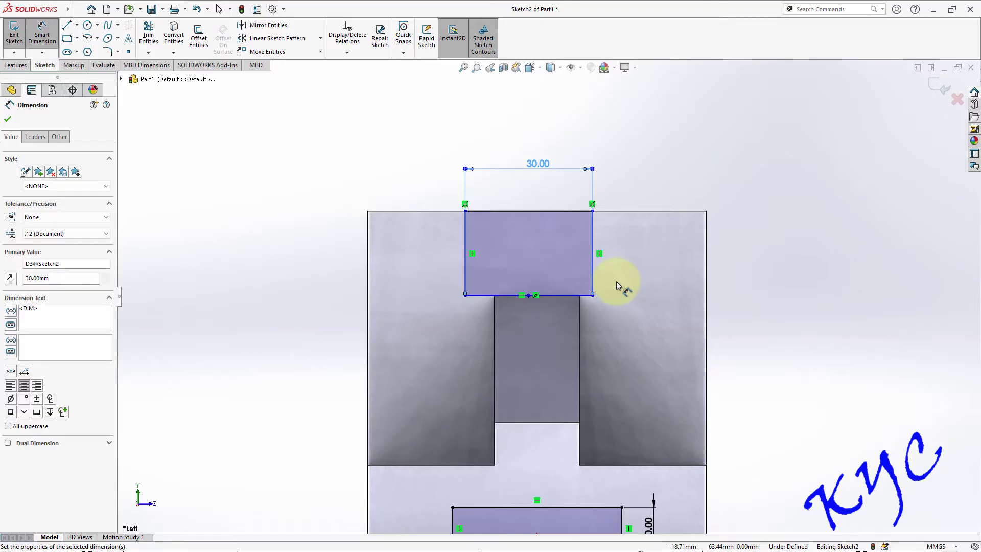
click(593, 241)
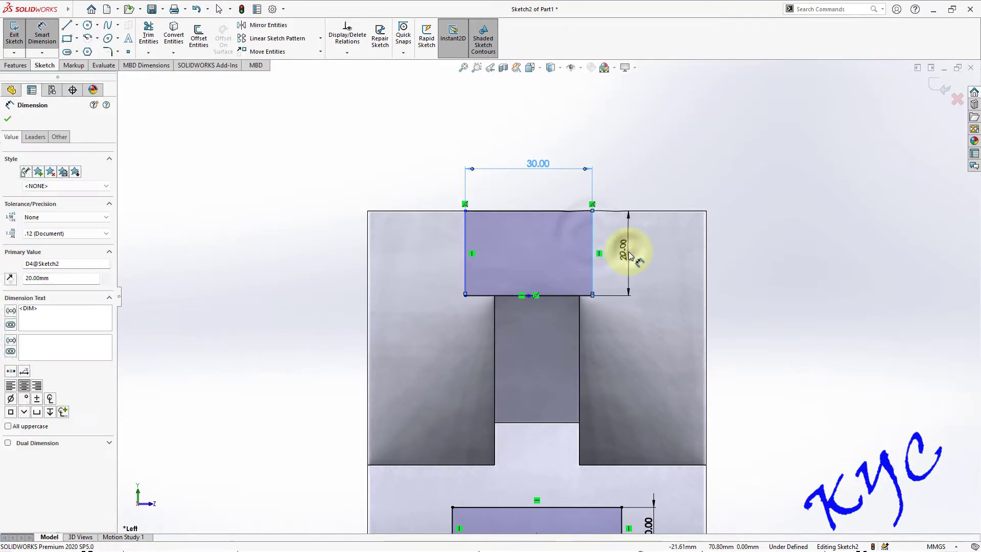
click(627, 252)
click(586, 236)
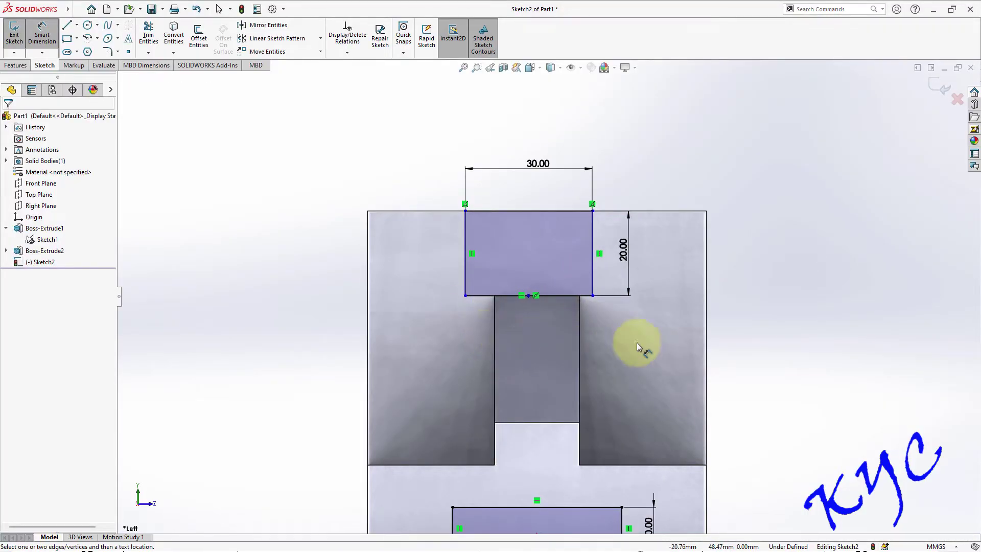
key(Escape)
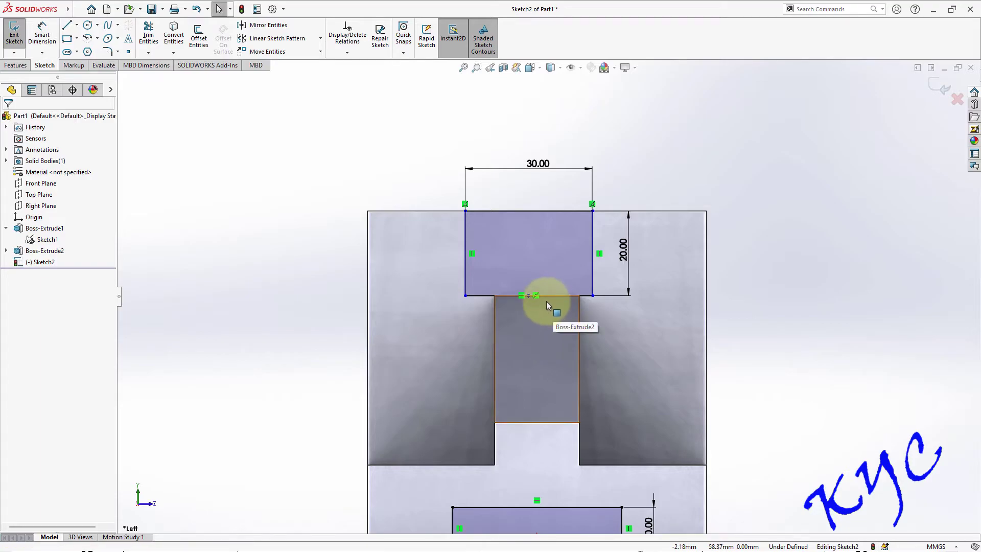
Step: Try selecting the rectangle's bottom midpoint, then drag the rectangle sideways to test its freedom
scroll(552, 304, down, 5)
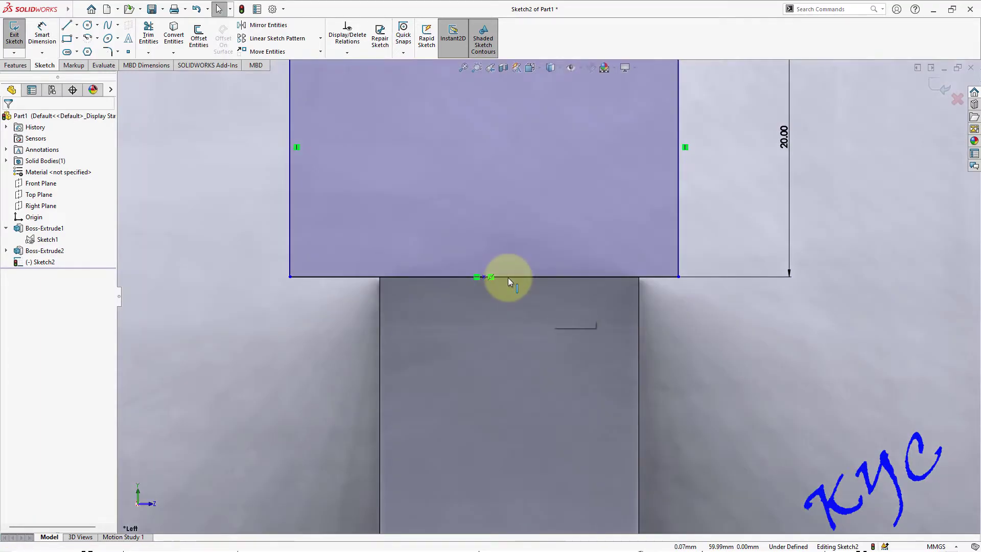
click(485, 277)
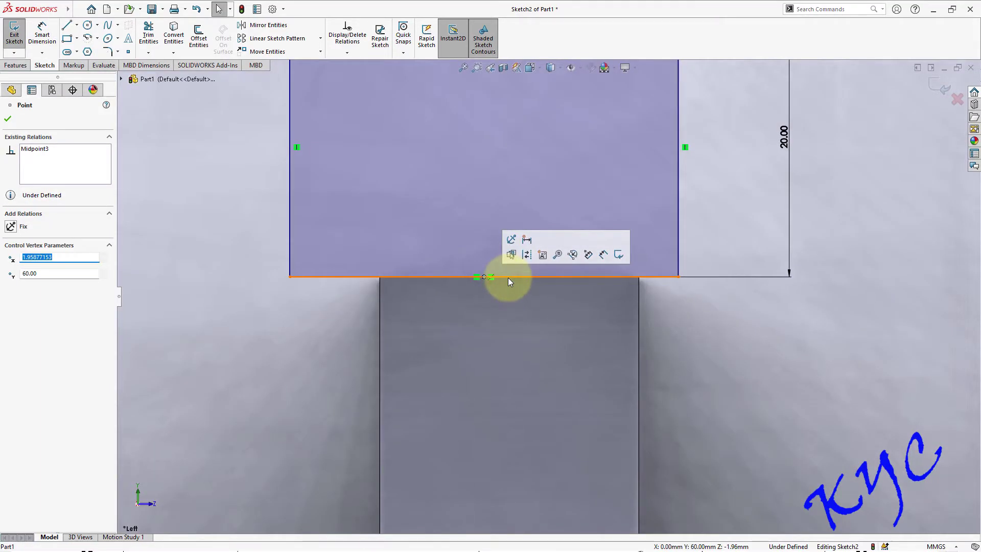
scroll(526, 271, up, 4)
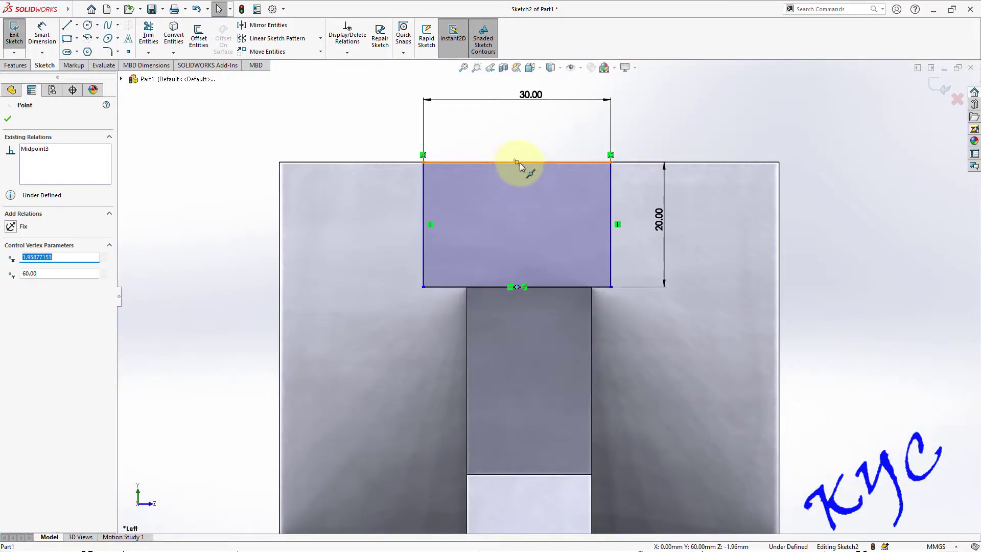
click(511, 286)
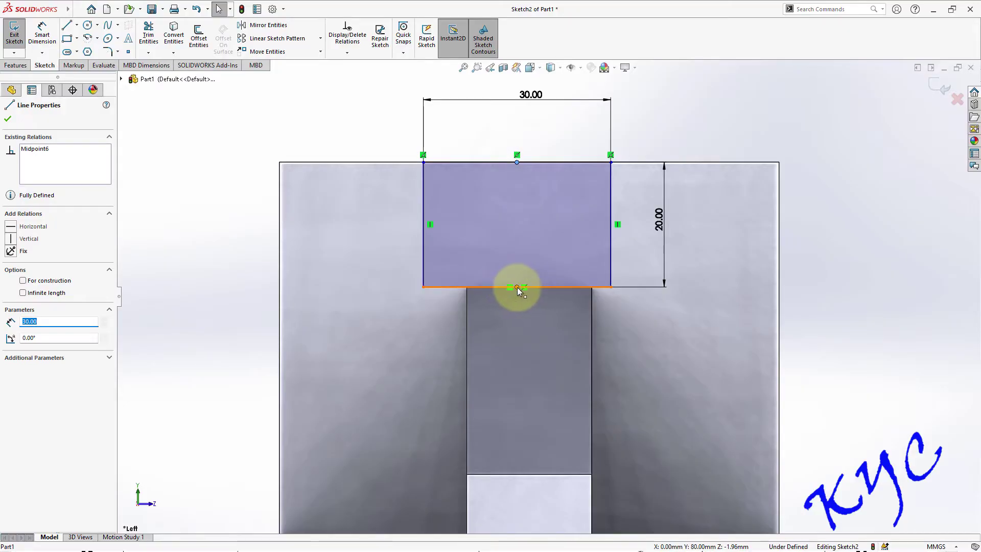
click(517, 287)
ctrl+click(517, 288)
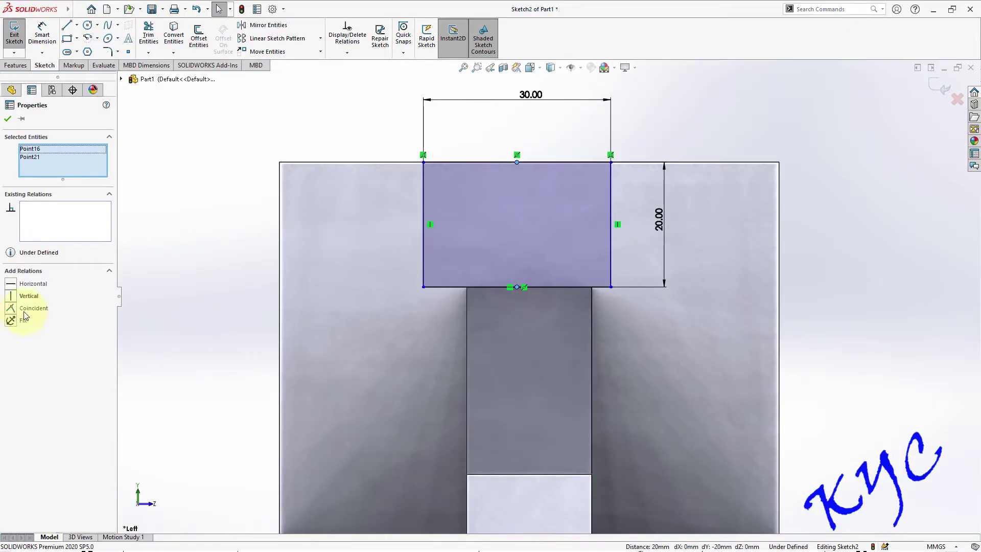
click(761, 258)
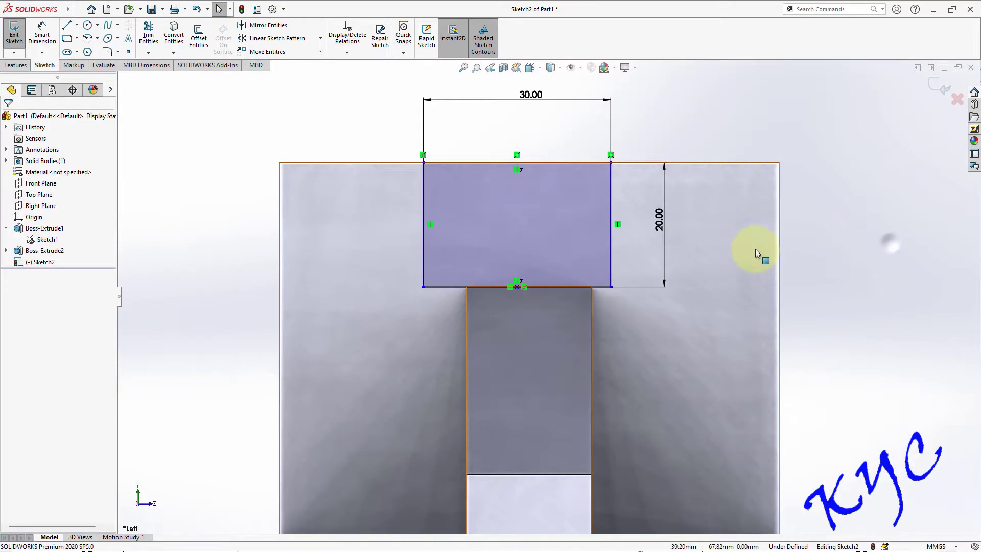
mouse_move(613, 250)
mouse_down()
mouse_move(611, 217)
mouse_move(535, 212)
mouse_move(634, 265)
mouse_move(583, 267)
mouse_move(624, 250)
mouse_move(625, 268)
mouse_move(532, 261)
mouse_up()
click(853, 284)
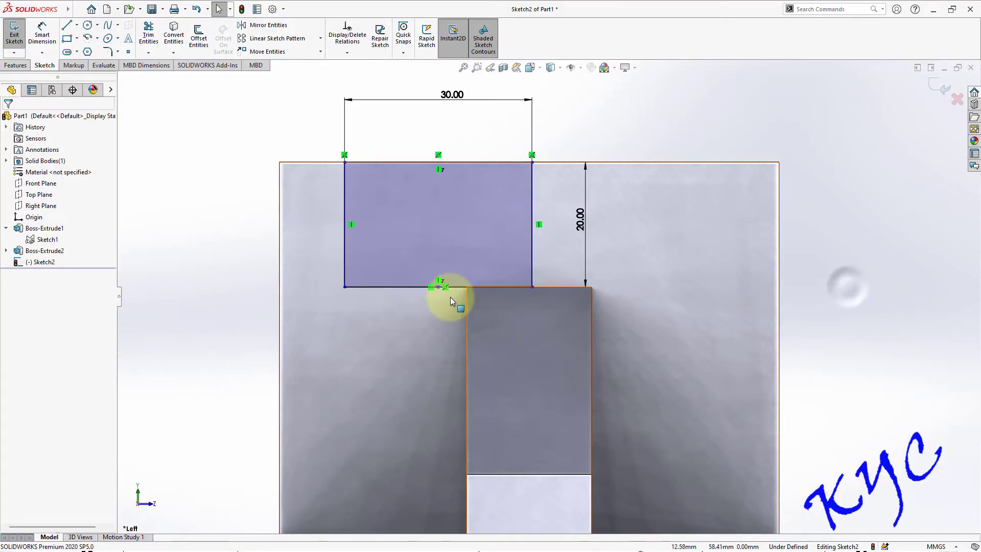
Step: Add a Vertical relation between the rectangle's bottom-edge midpoint and the origin
scroll(449, 296, up, 3)
scroll(601, 416, down, 2)
scroll(600, 415, down, 2)
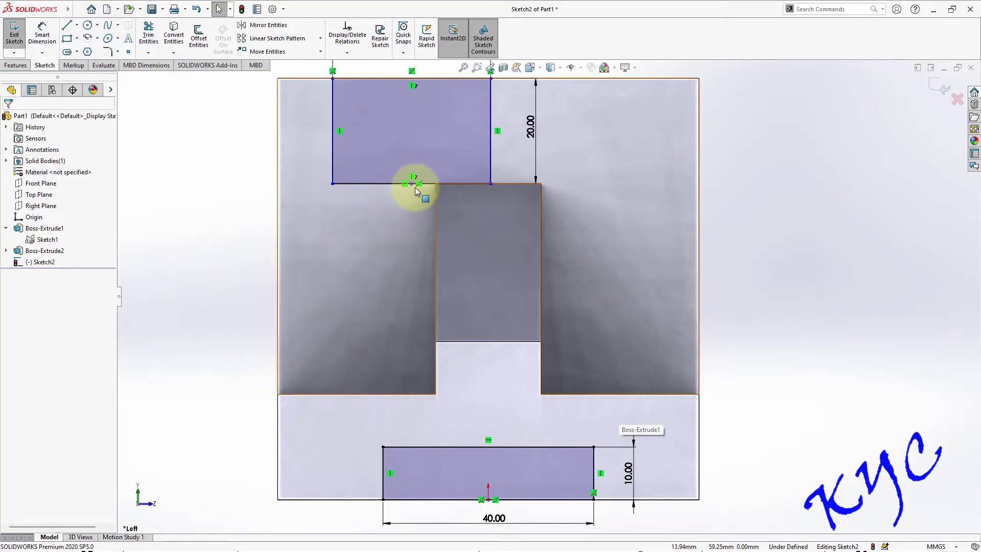
click(411, 184)
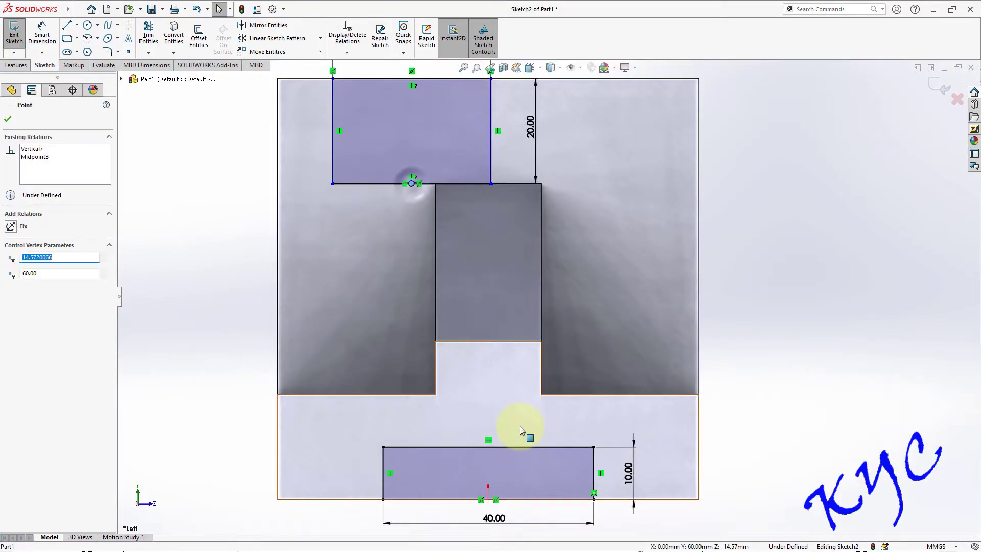
ctrl+click(489, 504)
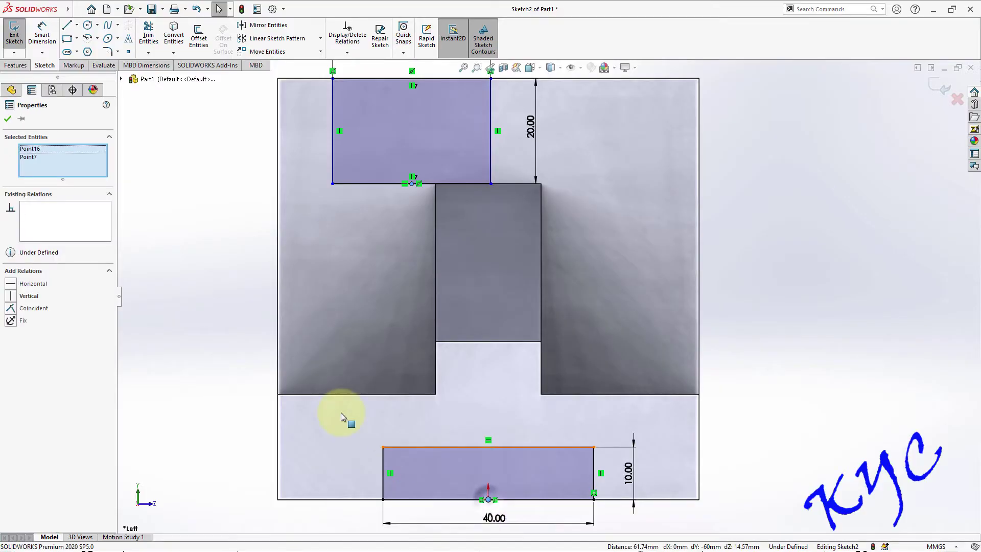
click(13, 296)
click(775, 218)
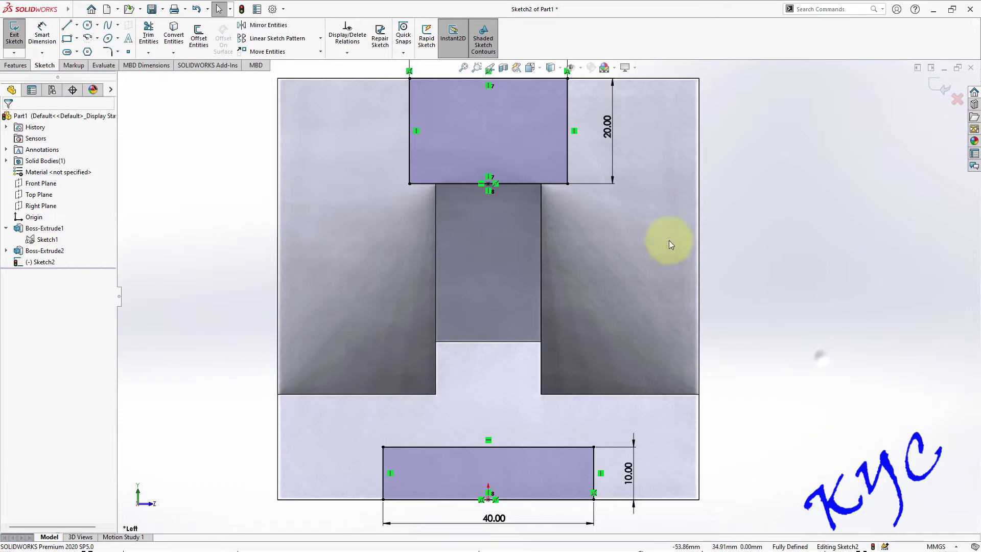
click(567, 163)
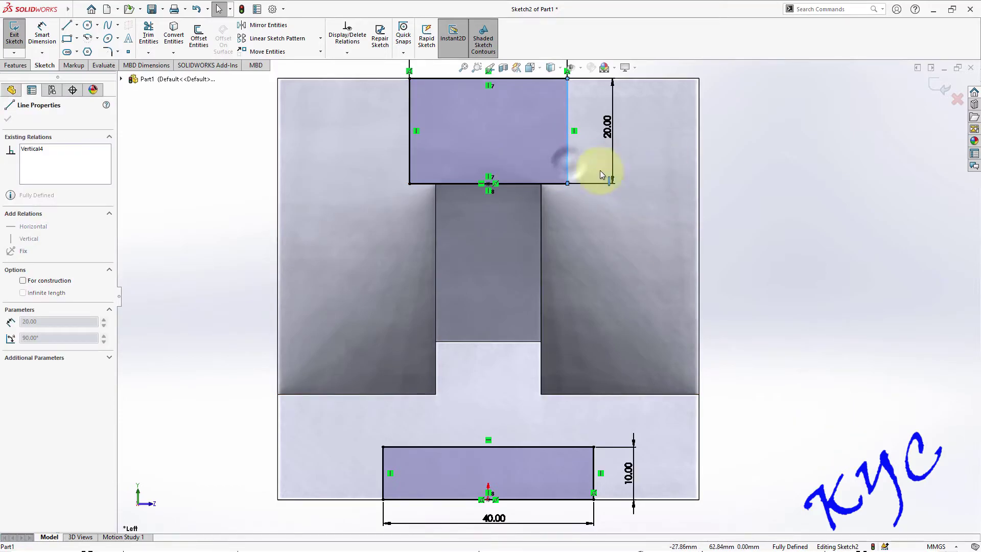
click(683, 255)
Step: Orbit to an isometric angle, exit Sketch2 and select it in the FeatureManager tree
key(z)
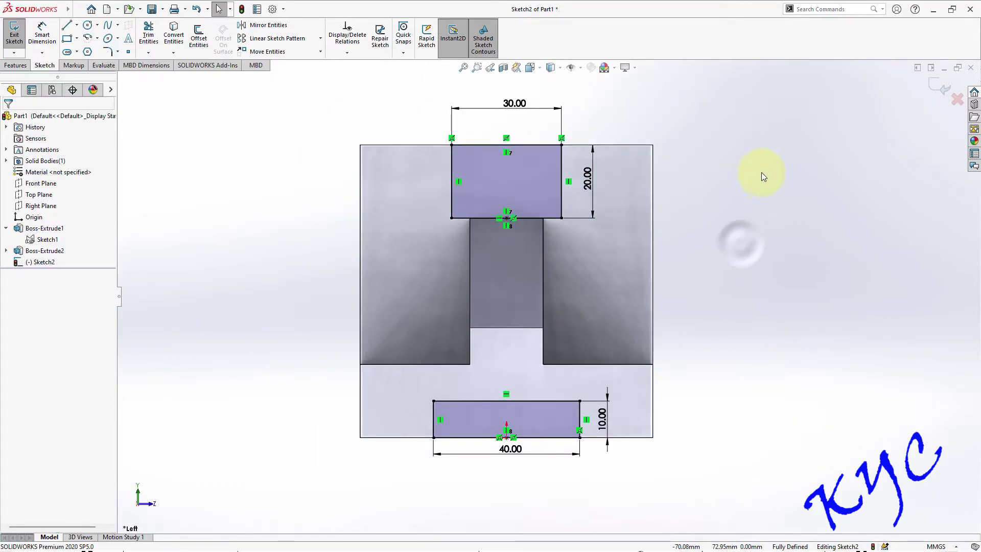
middle_drag(761, 174, 696, 246)
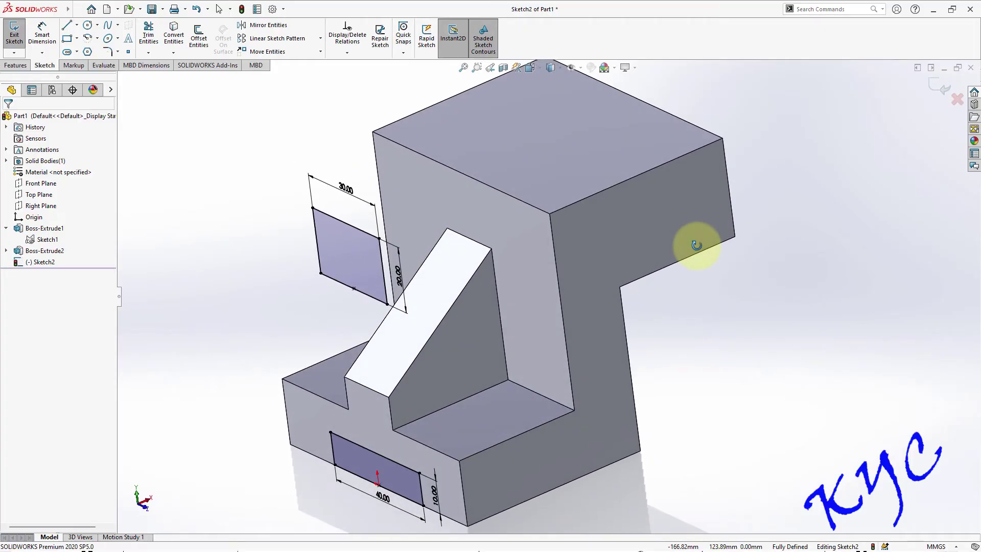
click(408, 295)
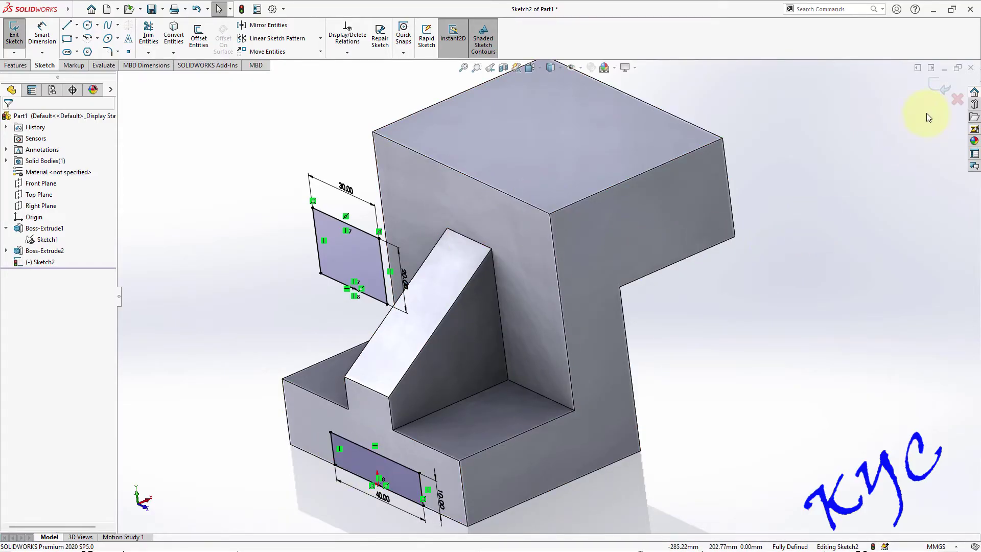
click(946, 86)
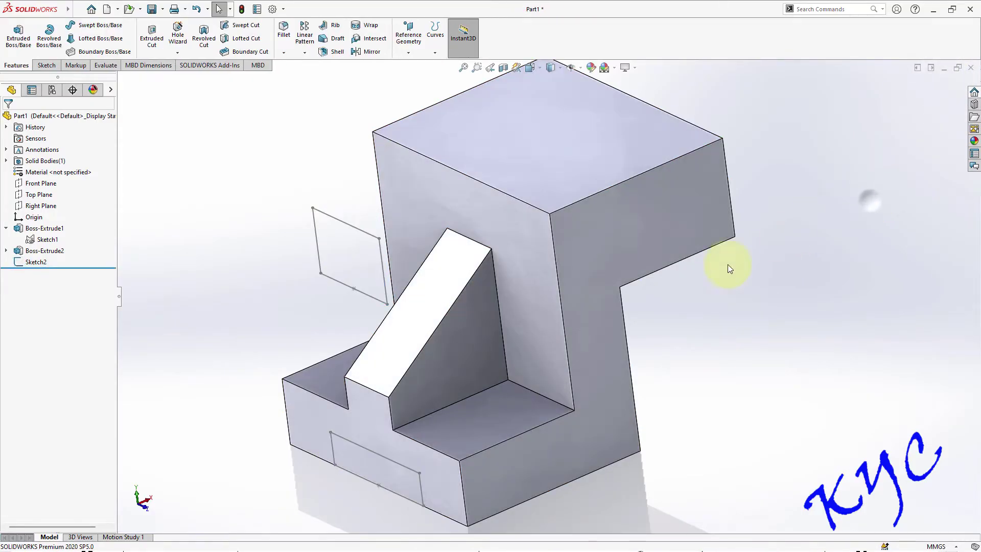
click(35, 261)
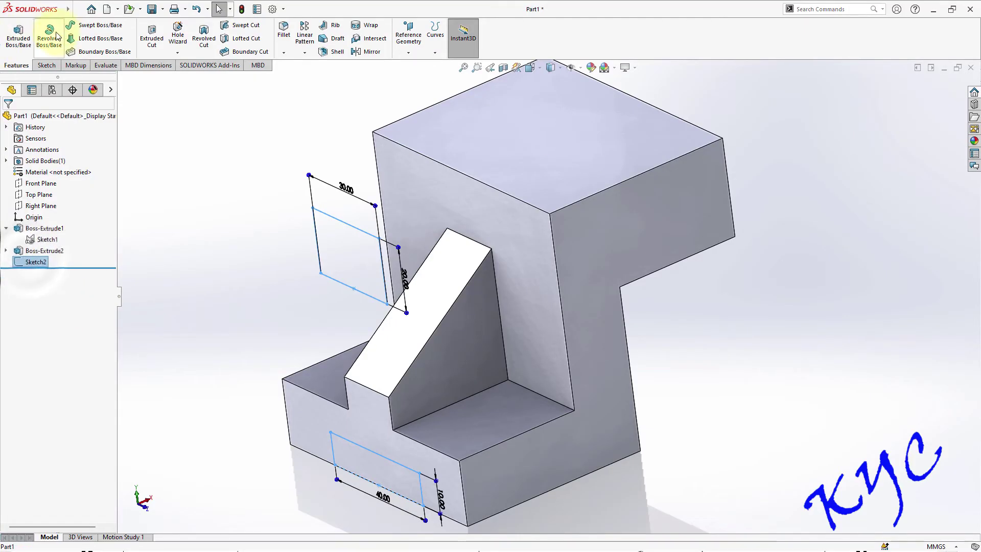
Step: Extrude-cut Sketch2's rectangles Through All in the reversed direction, then inspect the cut from several angles
click(152, 38)
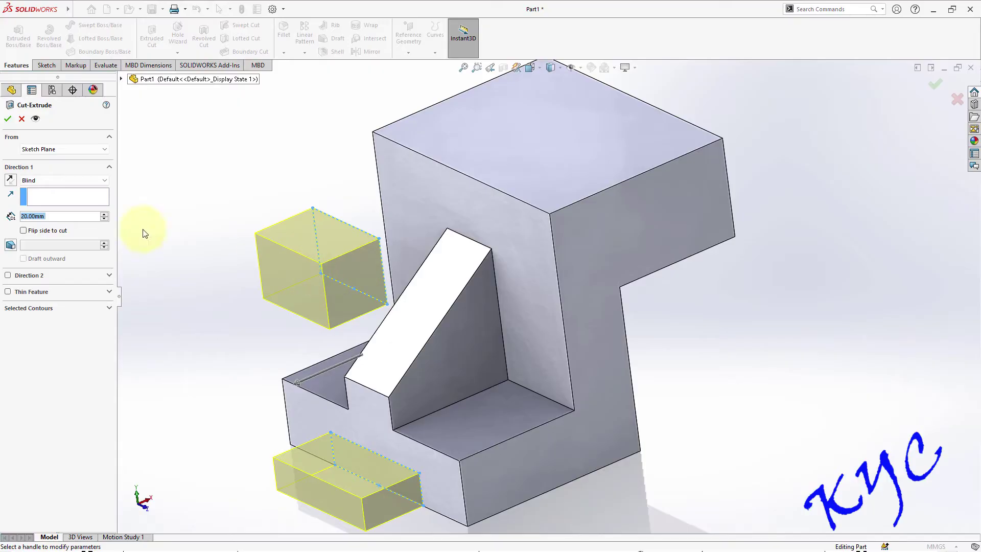
click(11, 179)
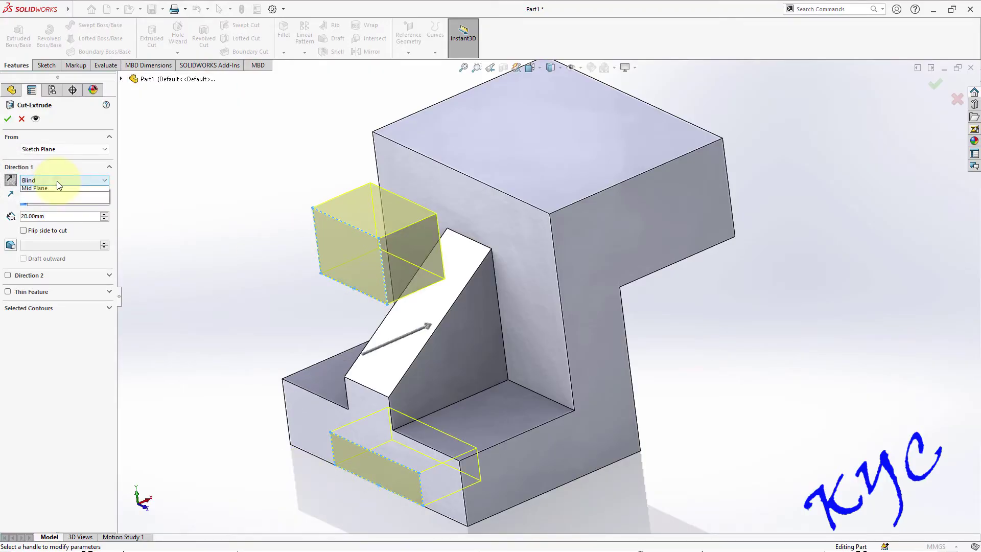
click(60, 195)
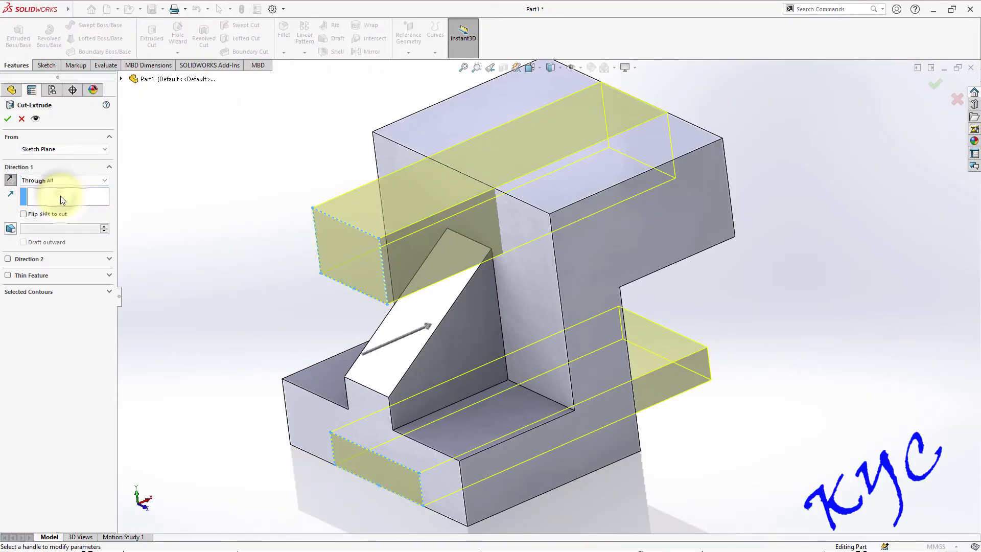
click(7, 119)
middle_drag(790, 154, 696, 282)
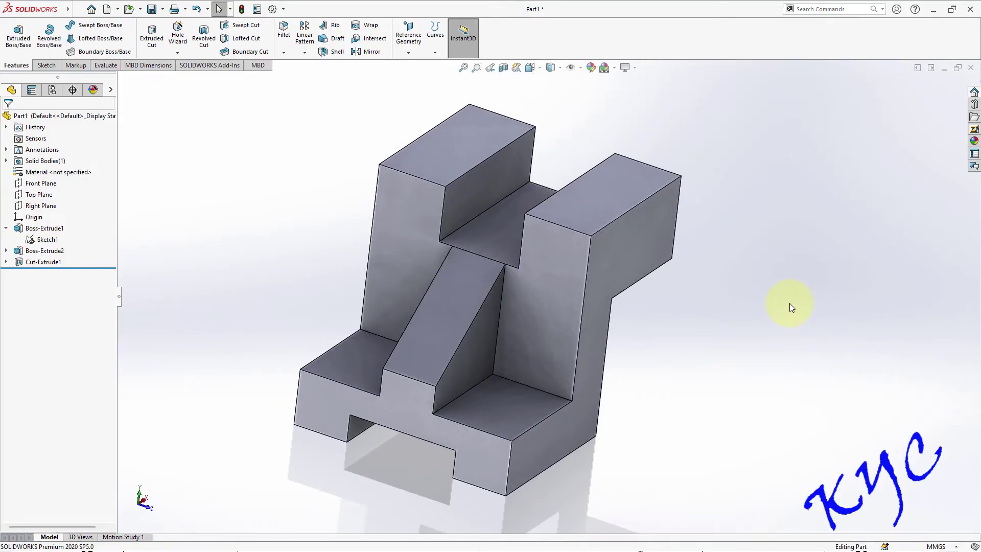
key(ctrl+1)
key(ctrl+7)
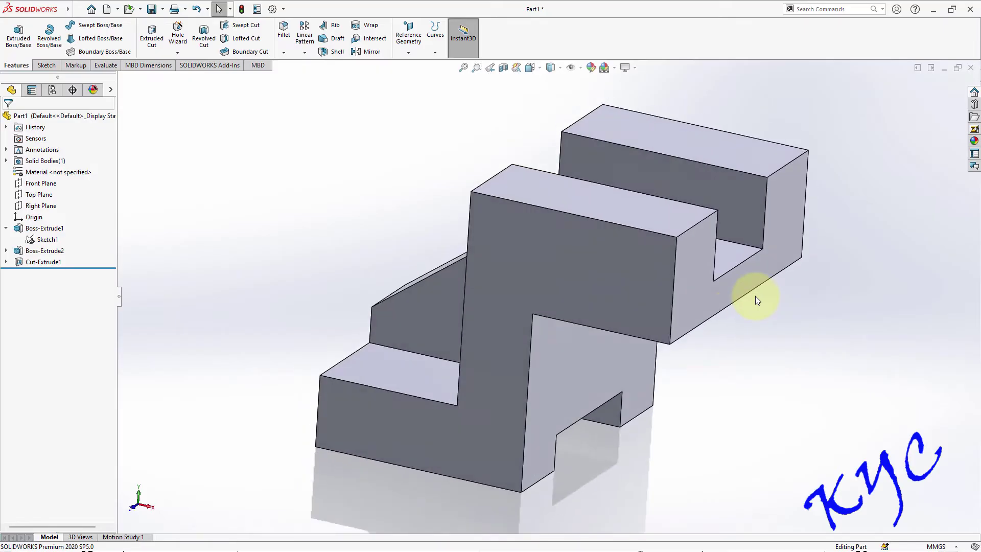
middle_drag(755, 300, 926, 459)
key(ctrl+7)
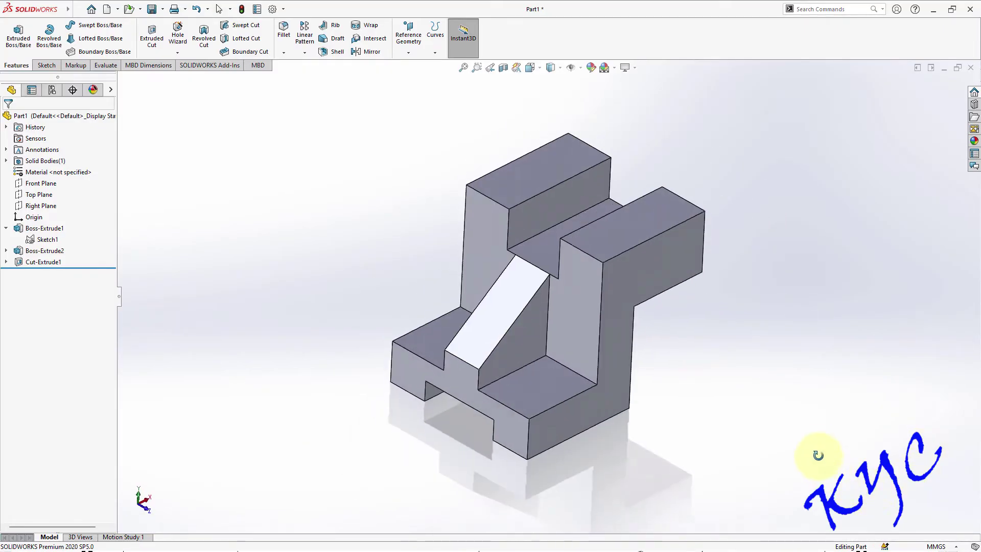
click(76, 10)
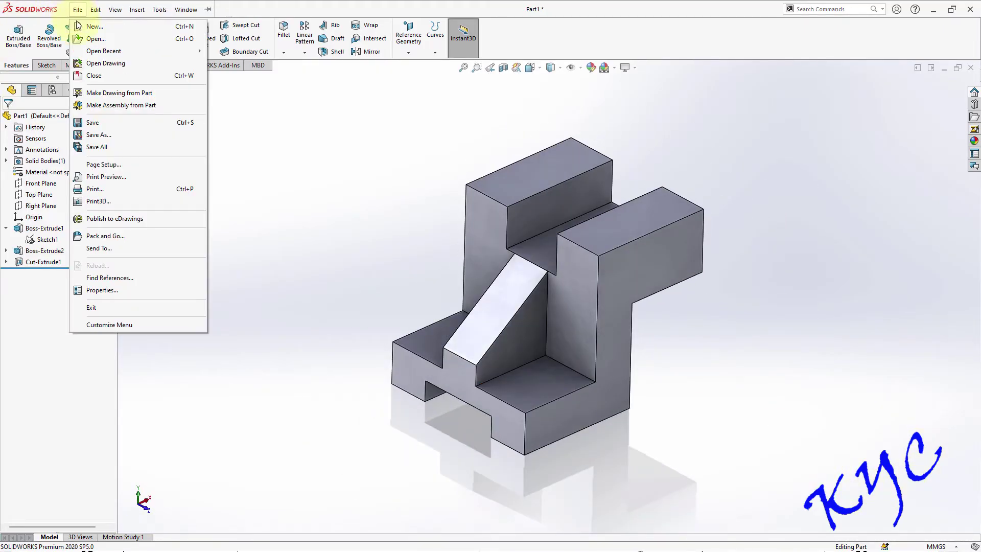
Step: Save the part as 7.8.SLDPRT
click(97, 123)
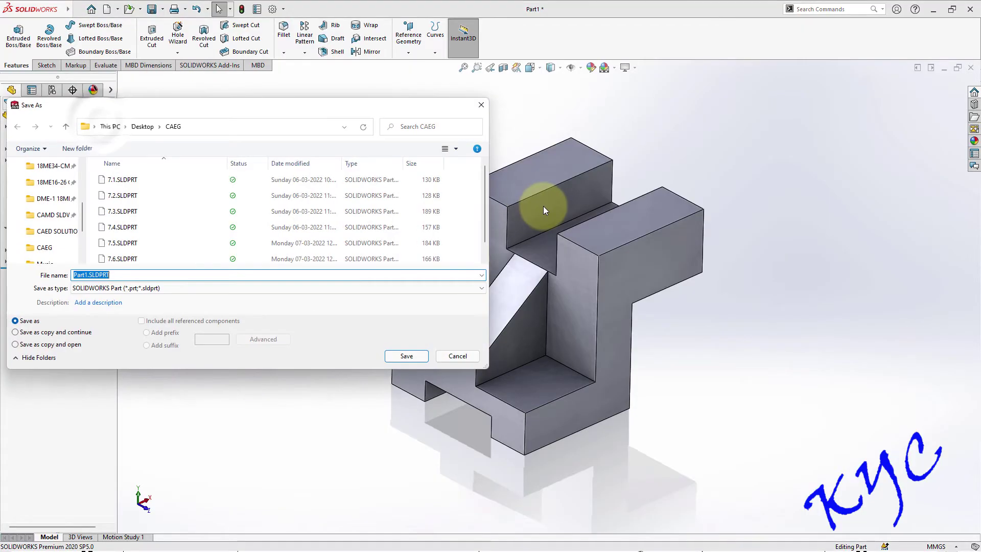
text(7.8)
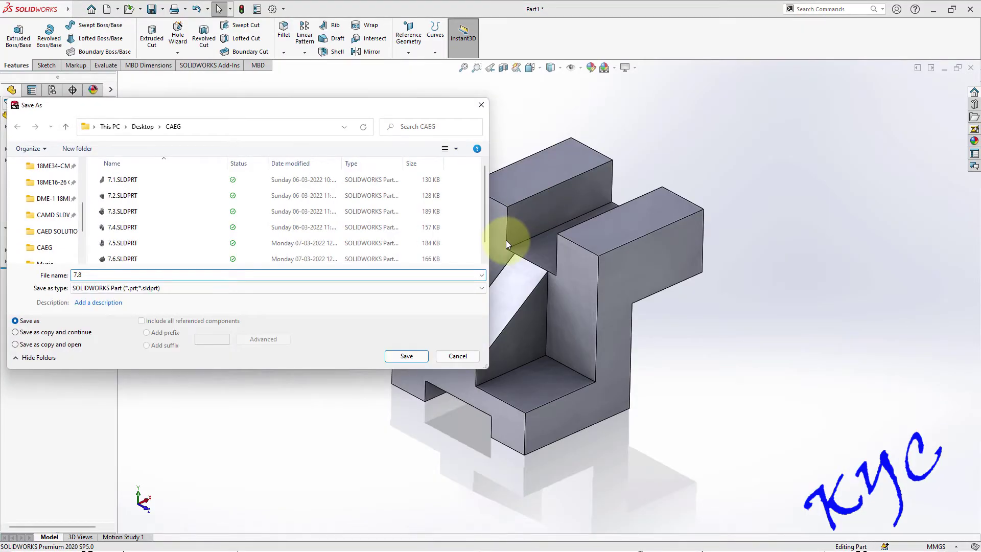
key(Return)
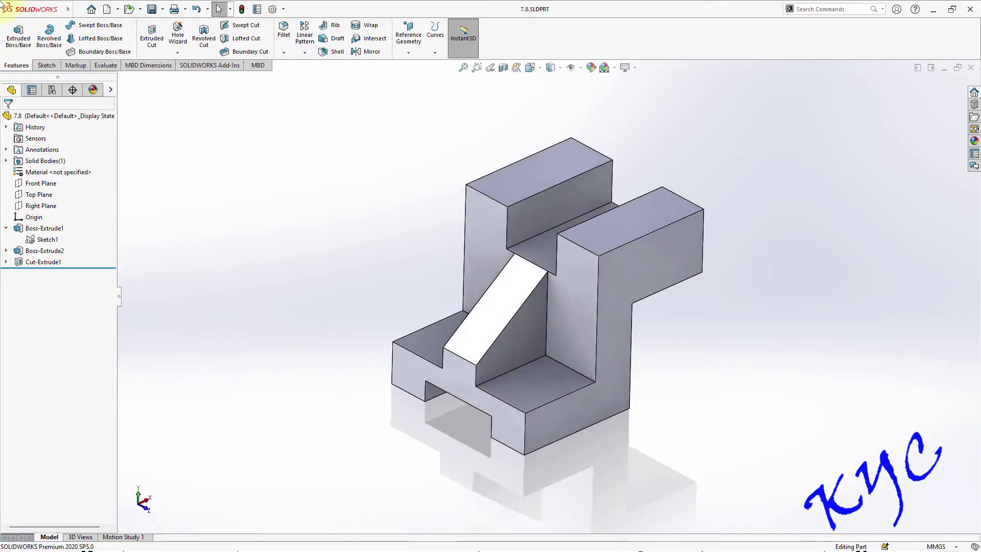
click(77, 10)
Step: Create a drawing from the part on a custom 297 × 210 mm sheet
click(107, 94)
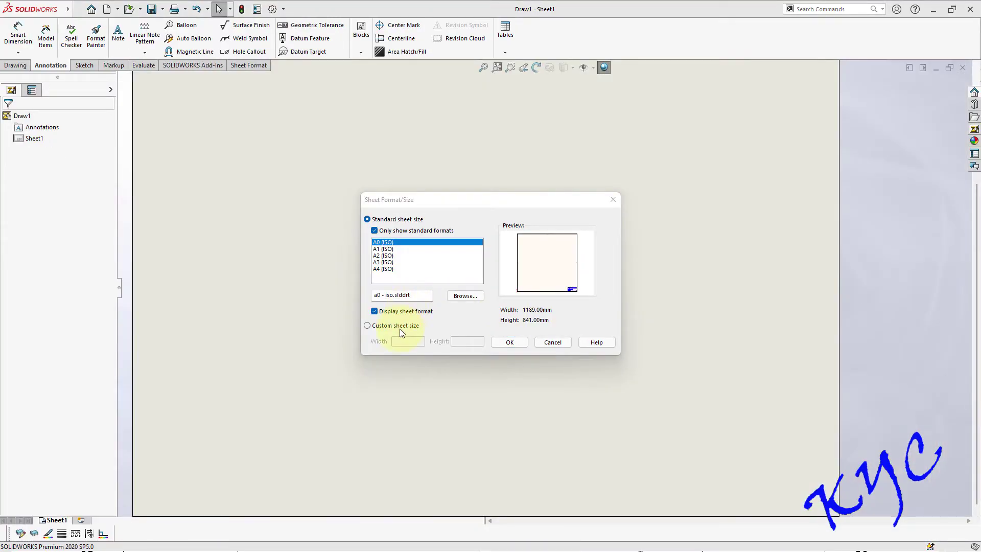
click(386, 271)
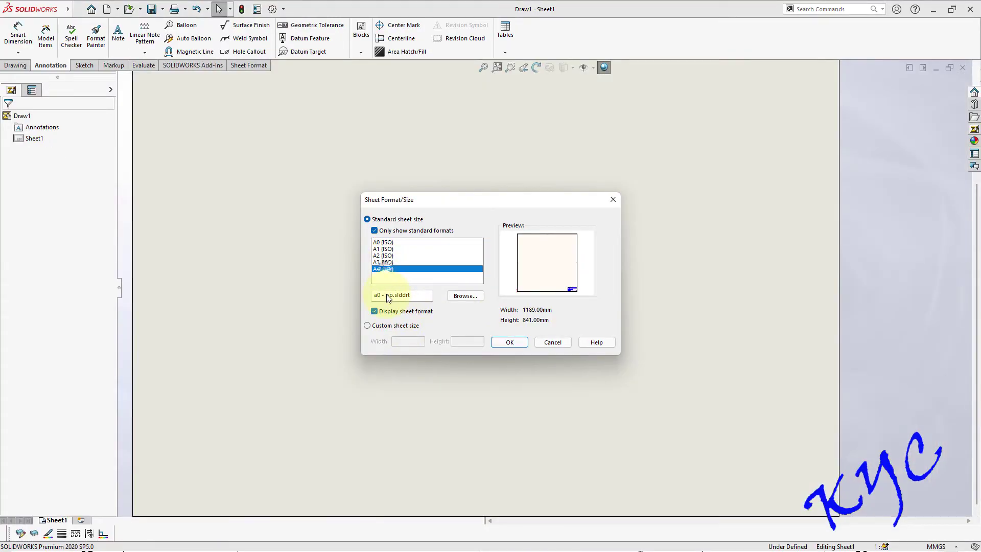
click(385, 328)
drag(416, 341, 372, 338)
text(29)
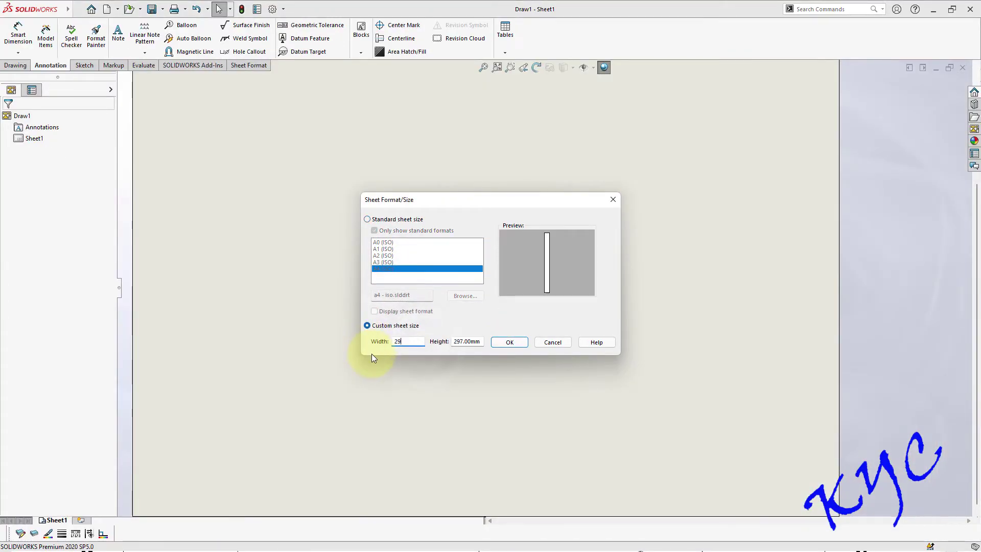
text(7210)
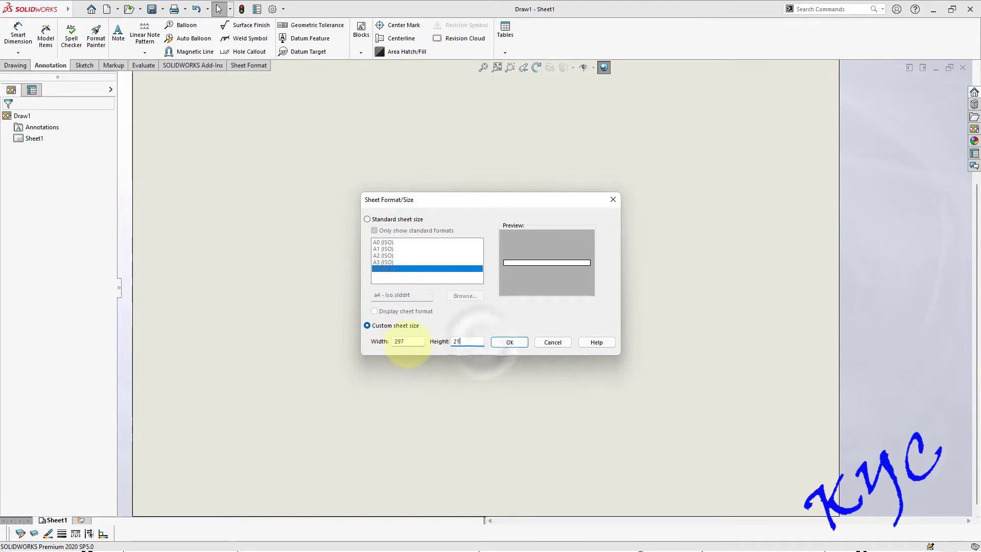
click(521, 344)
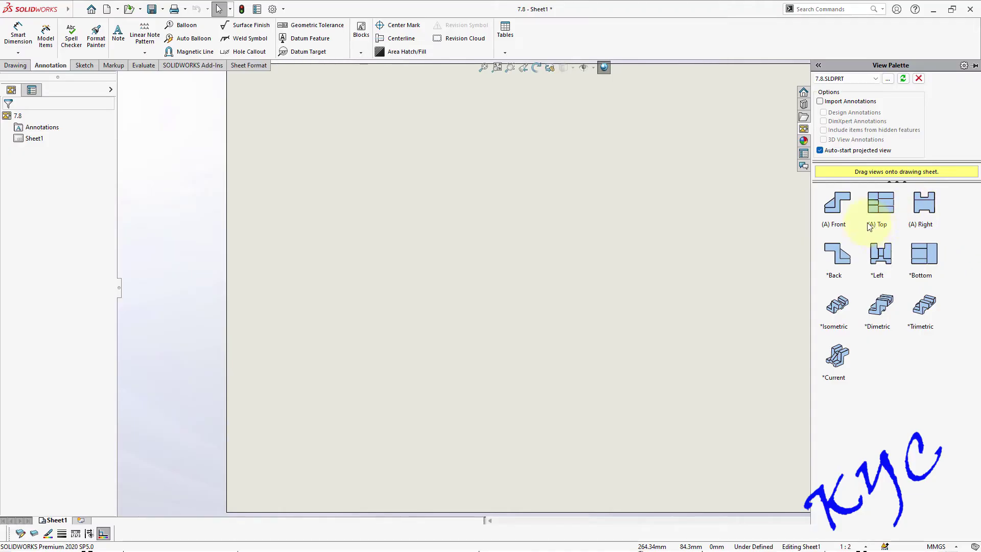
Step: Set Sheet1's properties to first-angle projection and reopen the View Palette
right_click(59, 520)
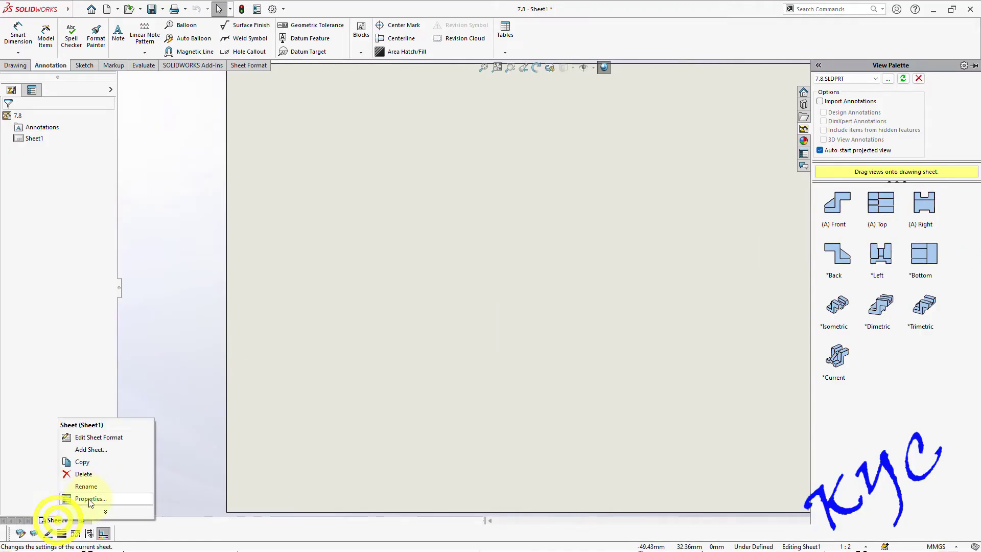
click(90, 499)
click(327, 298)
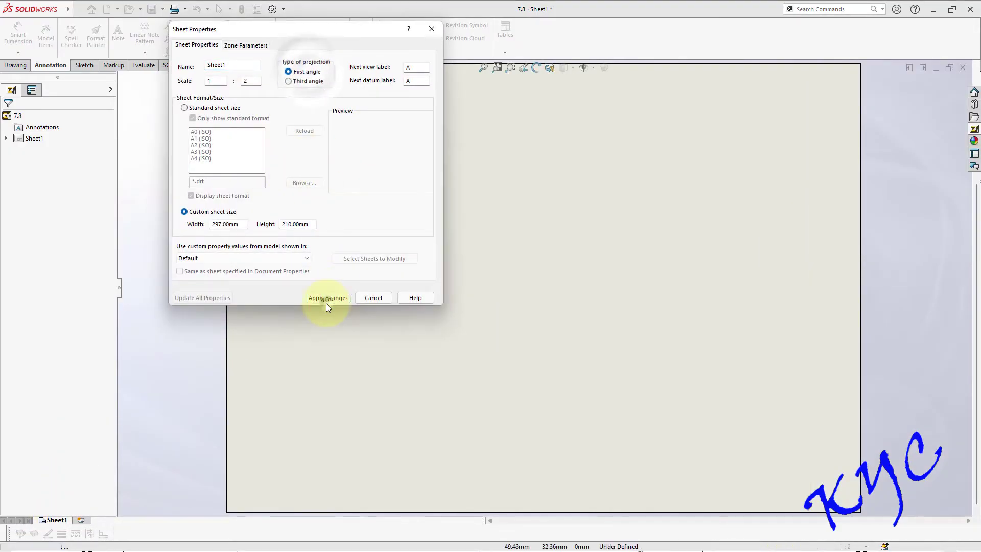
click(974, 129)
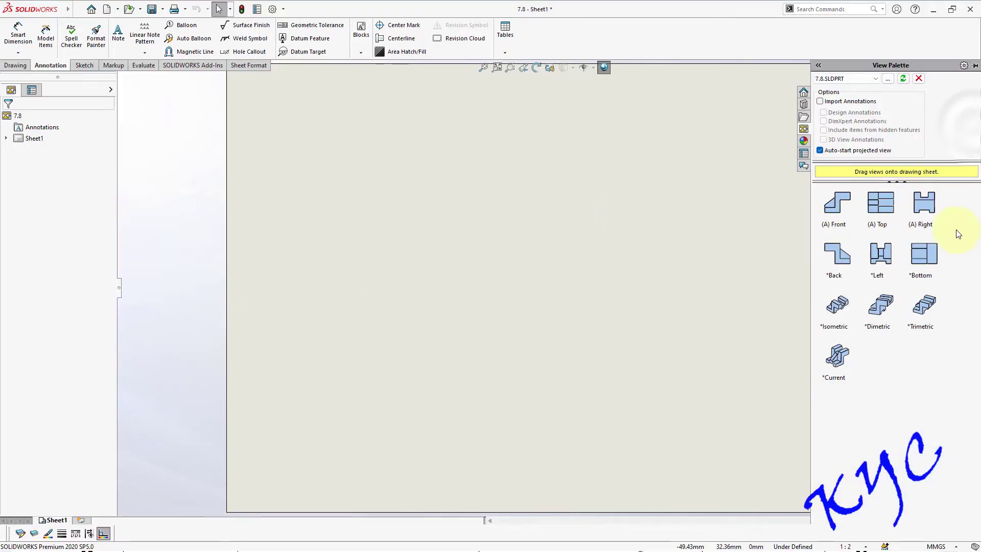
Step: Place the (A) Front view at the sheet's upper left and give it a custom 1:1.5 scale
drag(804, 212, 370, 180)
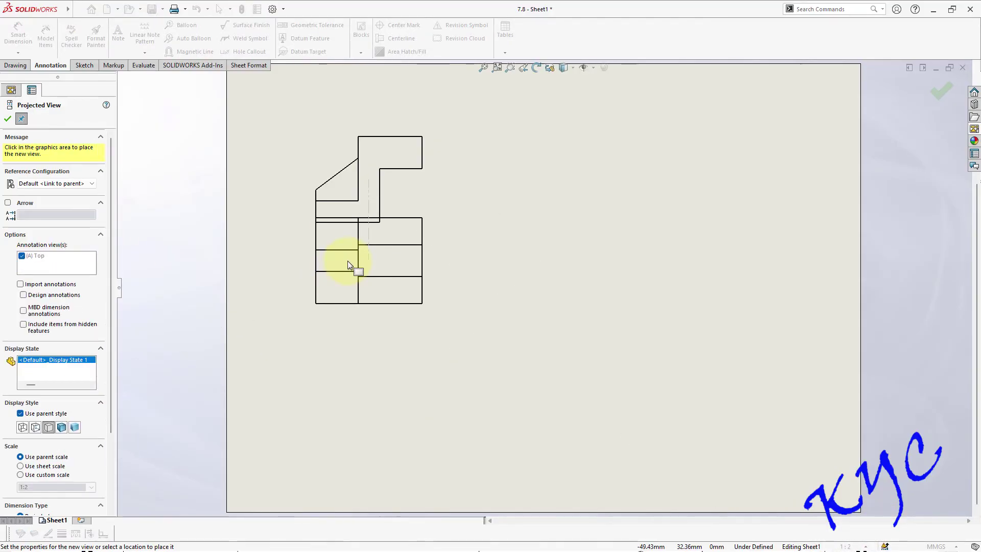
key(Escape)
click(412, 230)
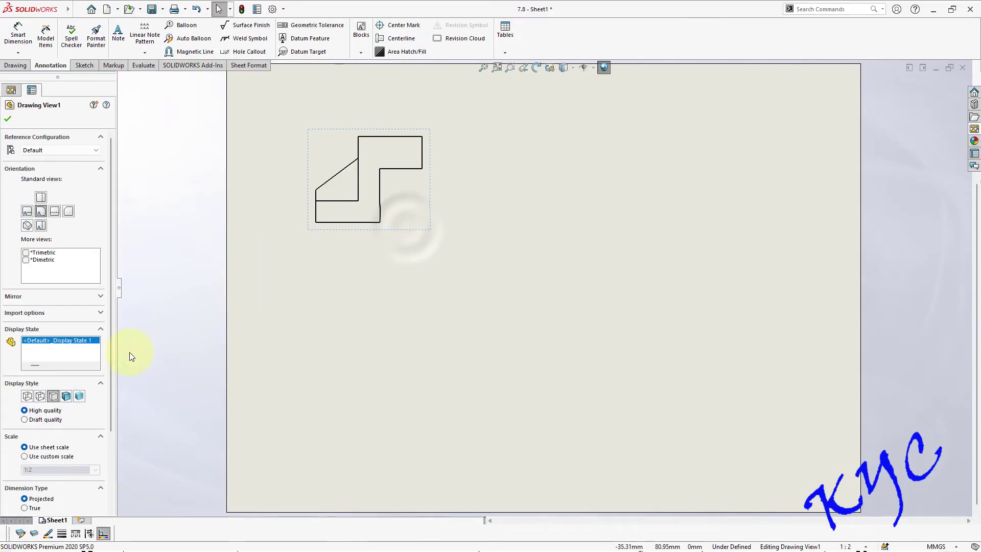
click(44, 468)
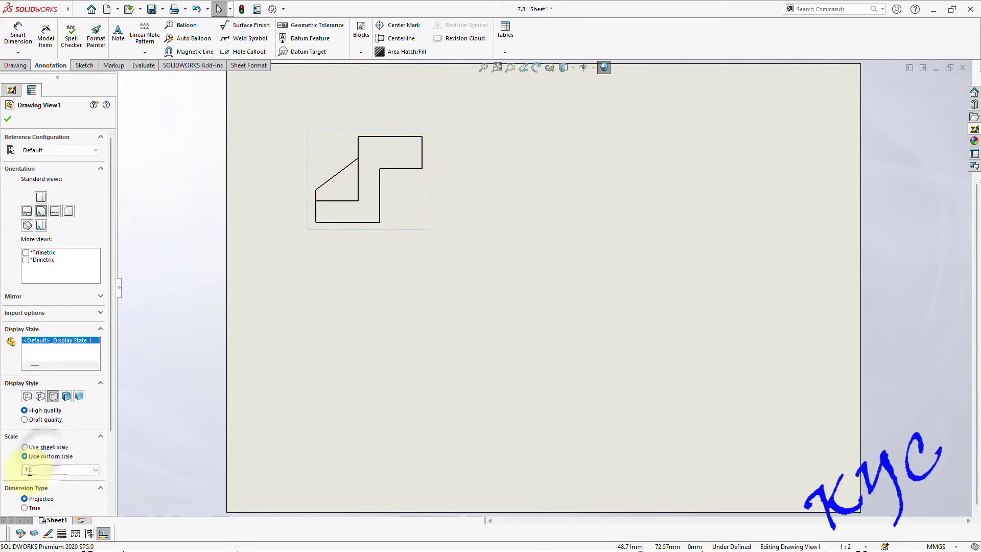
click(64, 467)
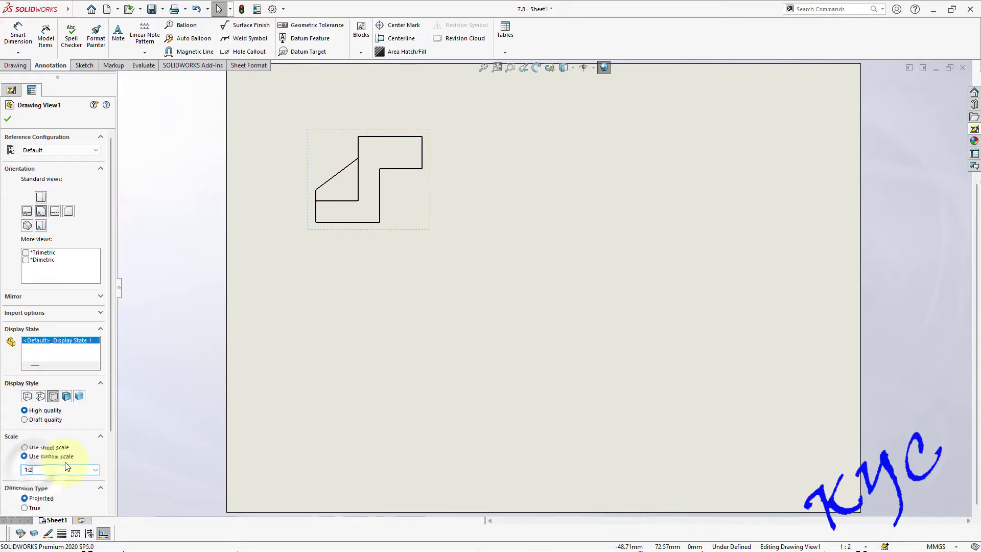
text(1.5)
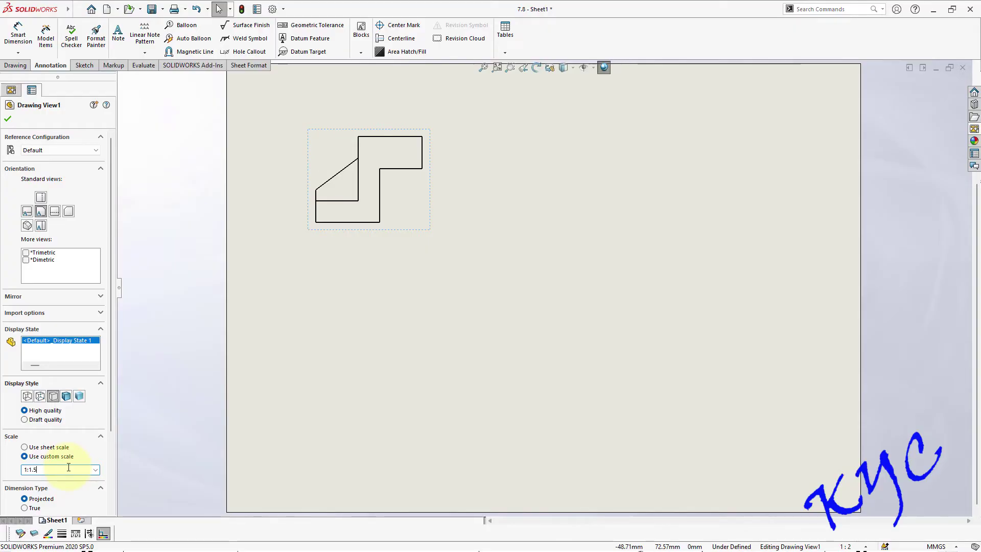
click(397, 338)
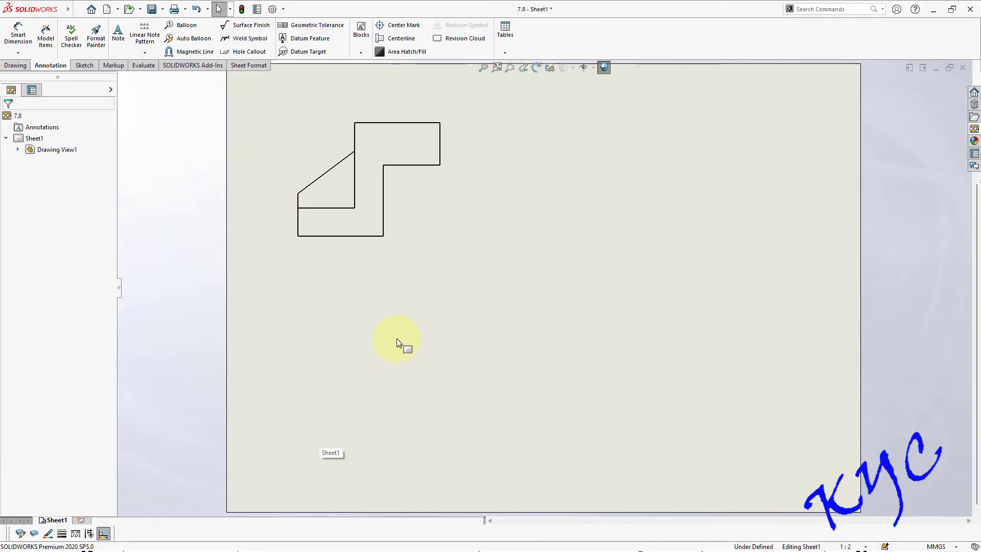
Step: Add a Projected View from the front view, placing it below the front view
click(16, 65)
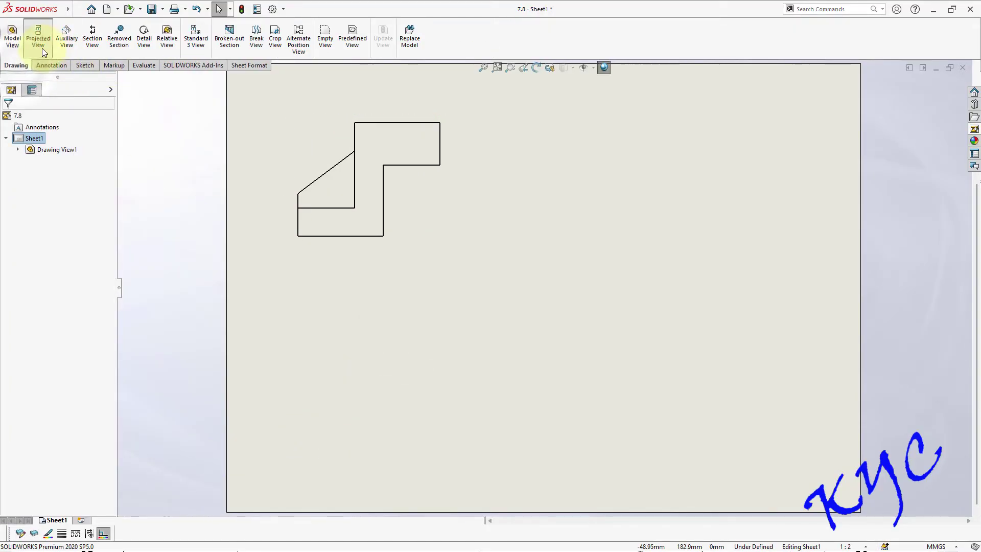
click(37, 35)
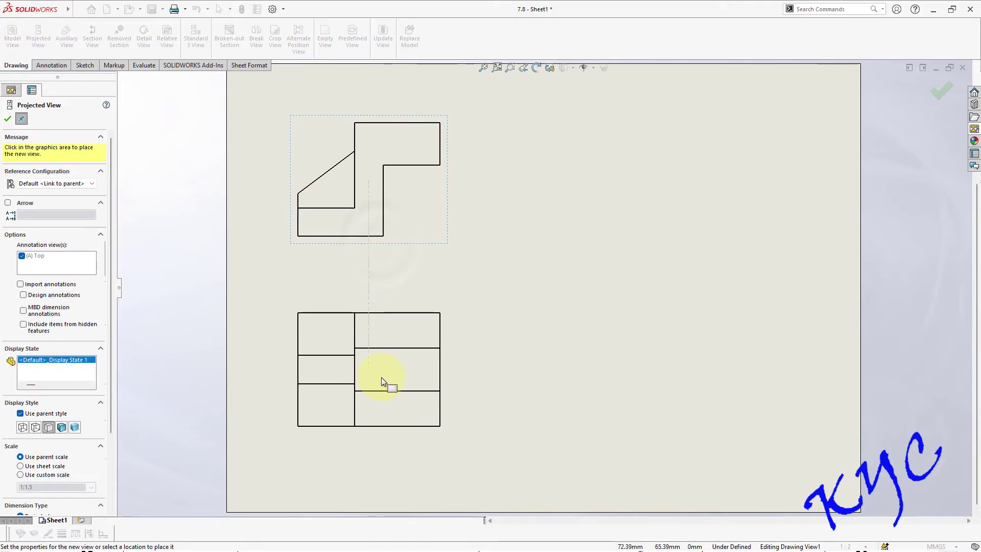
click(377, 377)
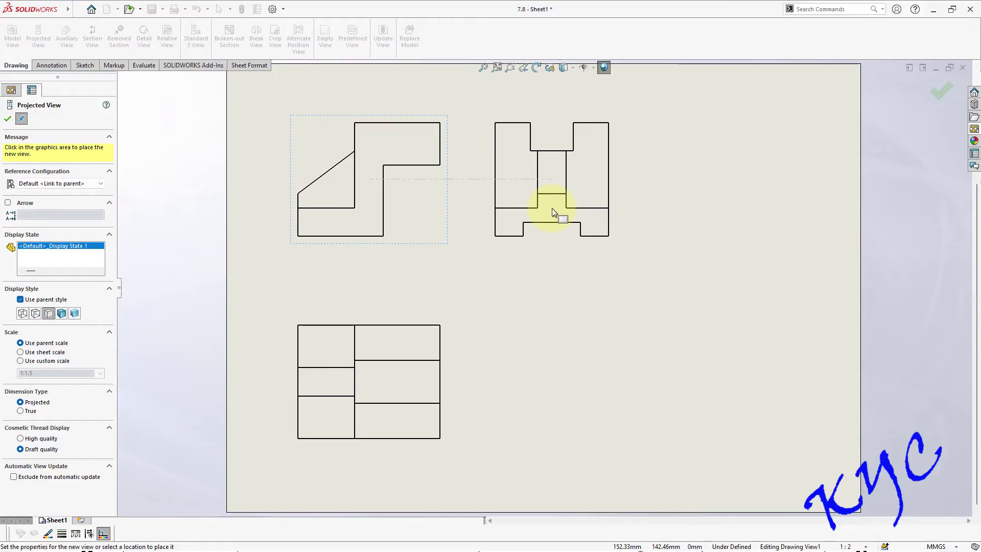
scroll(646, 252, up, 2)
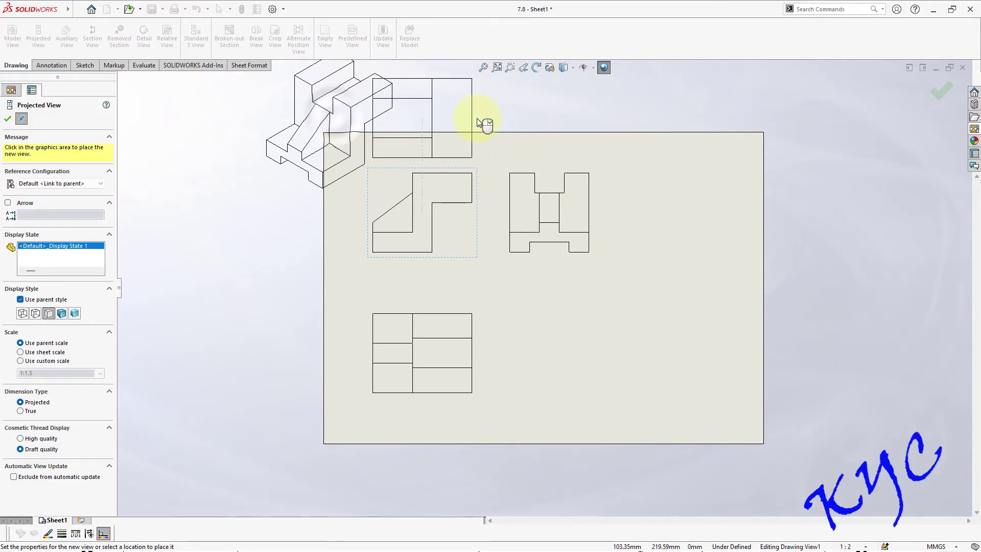
Step: Place an isometric projection at the sheet's lower right and make it Shaded with Edges
click(437, 122)
mouse_move(399, 124)
mouse_down()
mouse_move(569, 284)
mouse_move(740, 348)
mouse_up()
scroll(713, 356, down, 2)
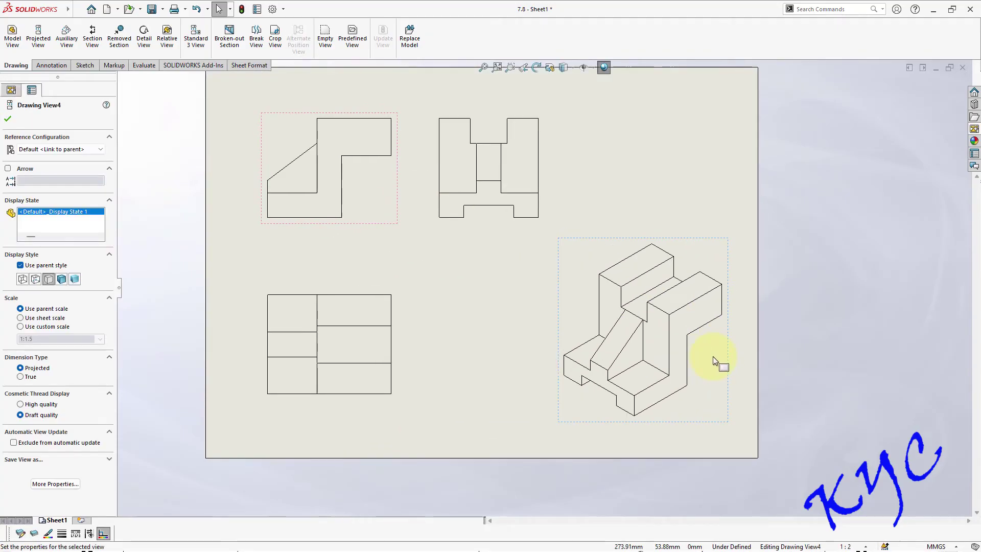
click(72, 279)
click(666, 236)
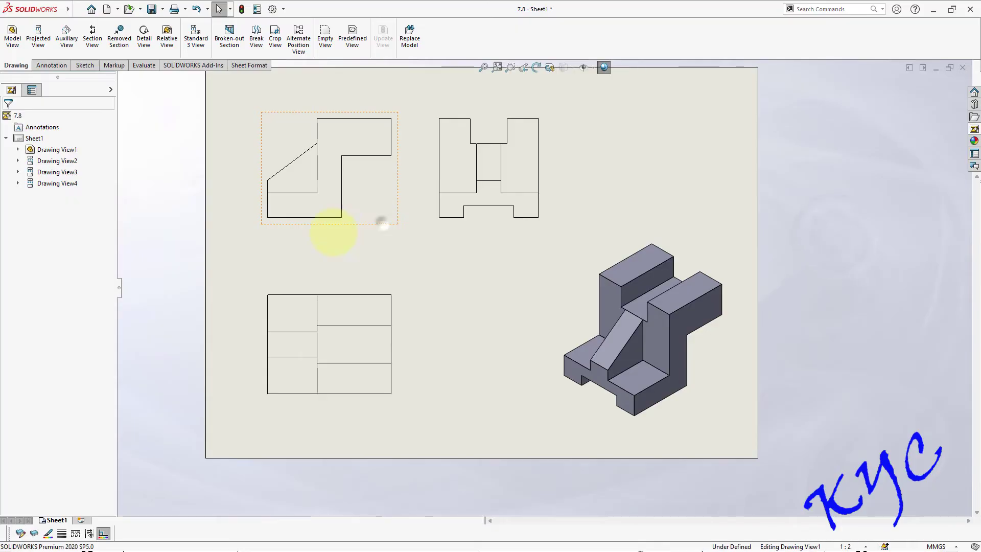
Step: Set Drawing View1 to Hidden Lines Visible so hidden edges show dashed
click(381, 221)
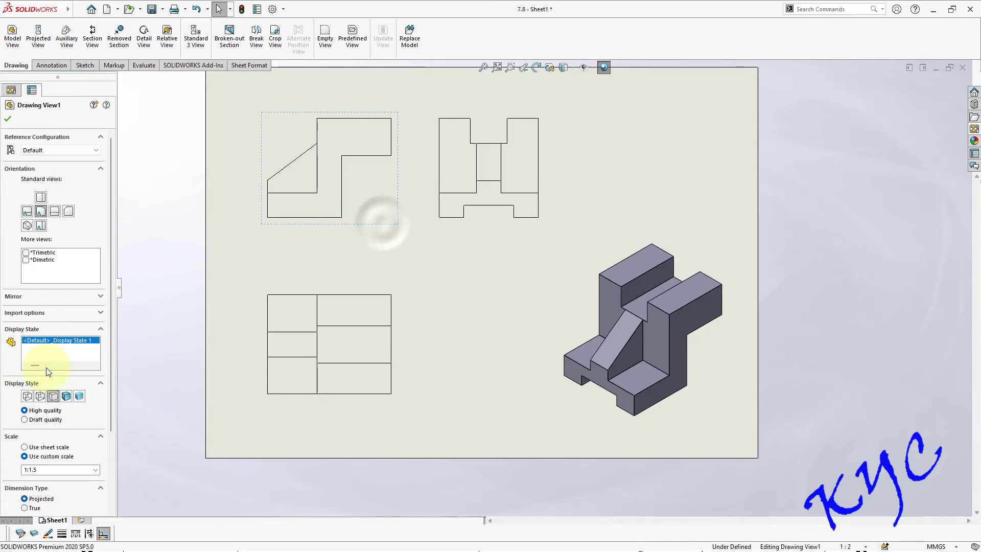
click(676, 147)
scroll(427, 228, down, 1)
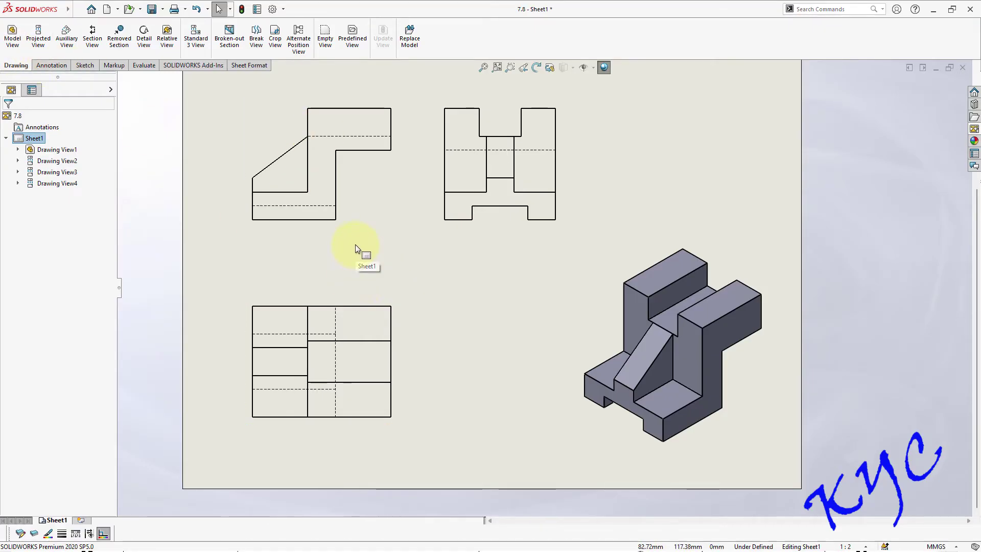
click(33, 65)
Step: Add the 40.00 and 100.00 width dimensions below the front view
click(18, 35)
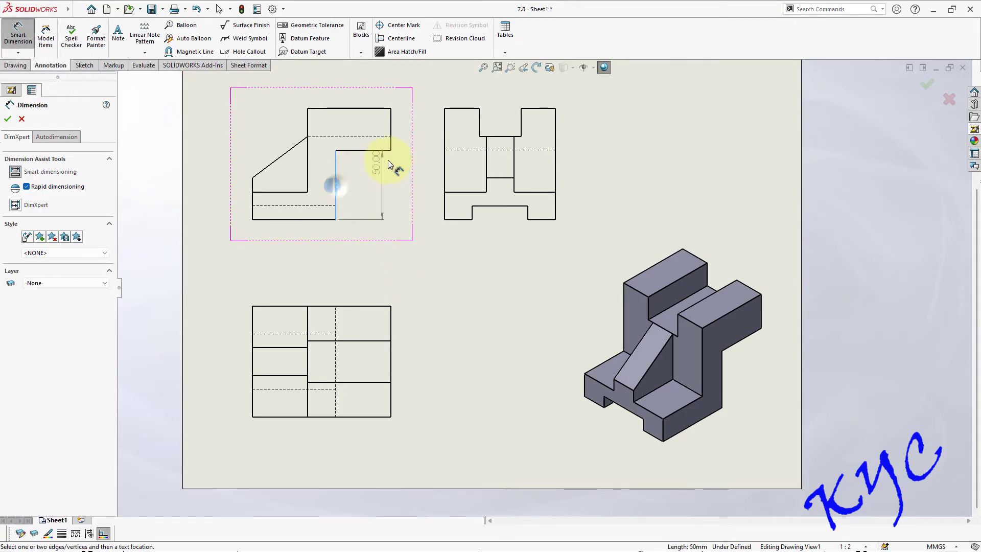
click(391, 124)
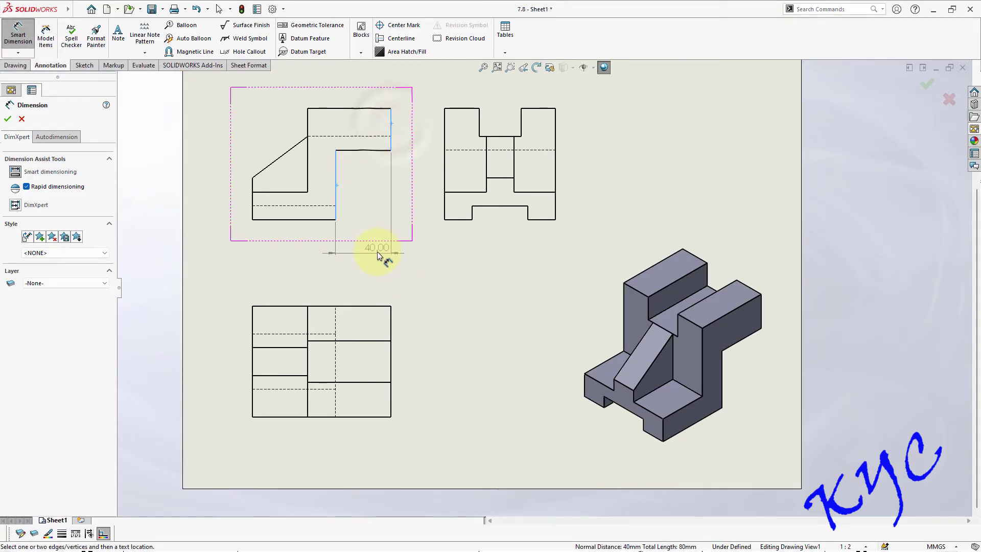
click(377, 251)
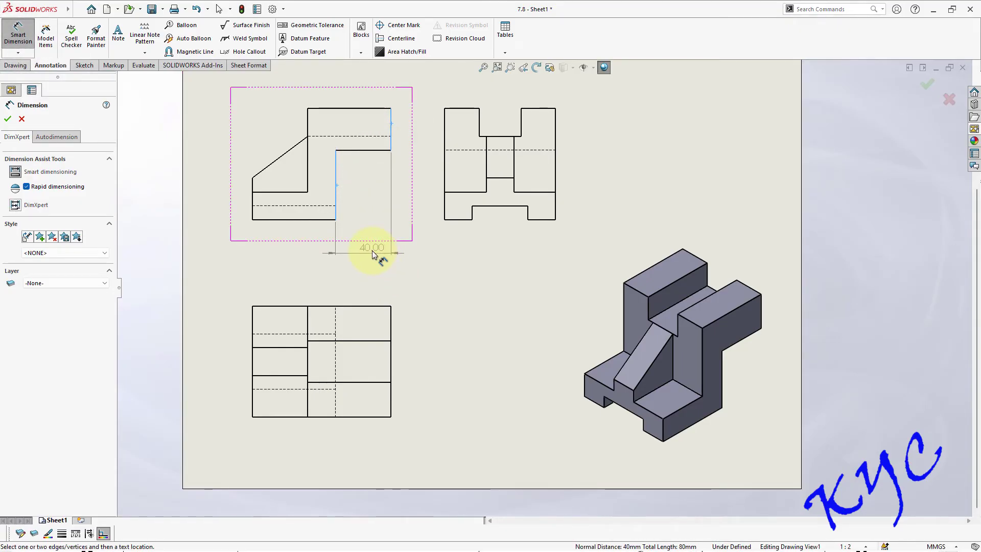
click(253, 214)
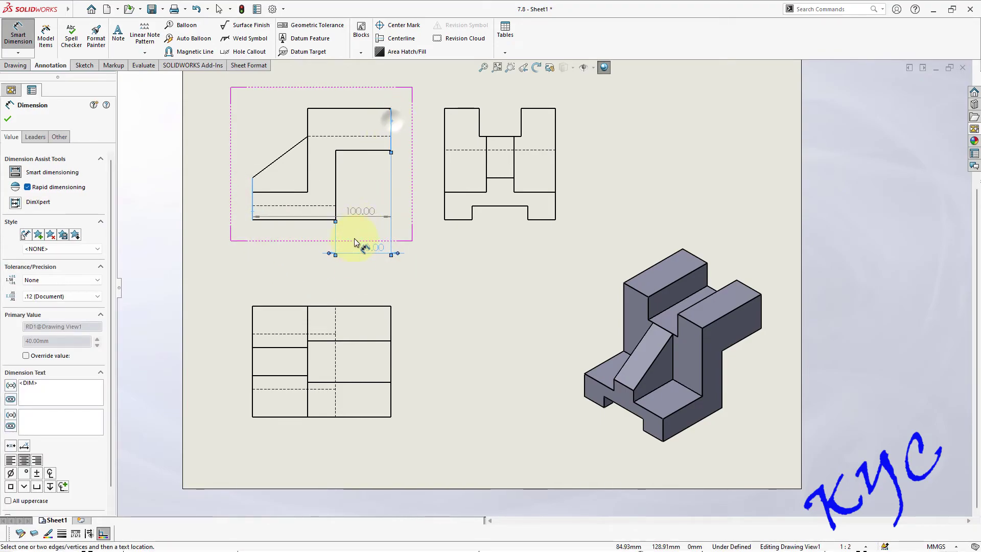
click(327, 276)
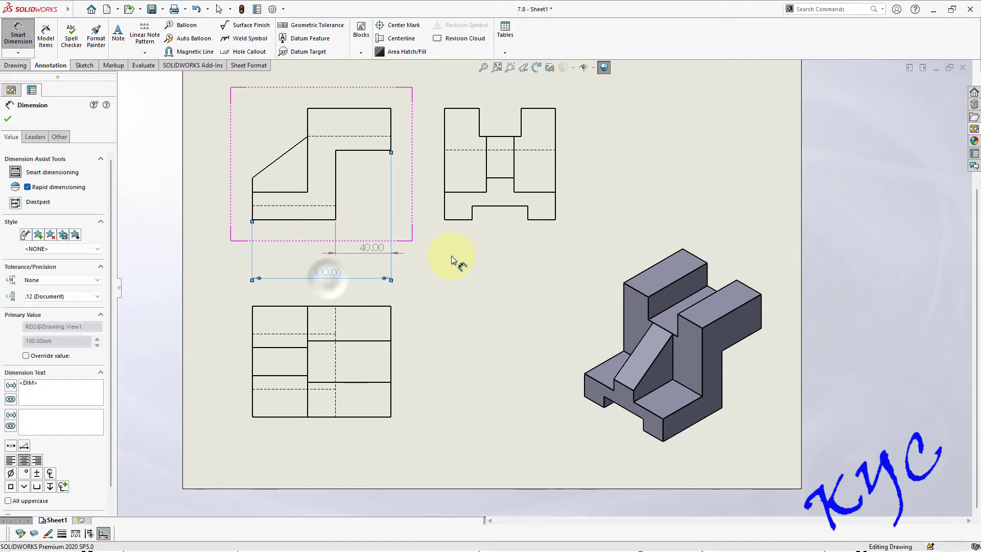
click(452, 256)
Step: Add the 30.00 and 20.00 heights left of the front view and 60.00 above it
scroll(248, 220, down, 3)
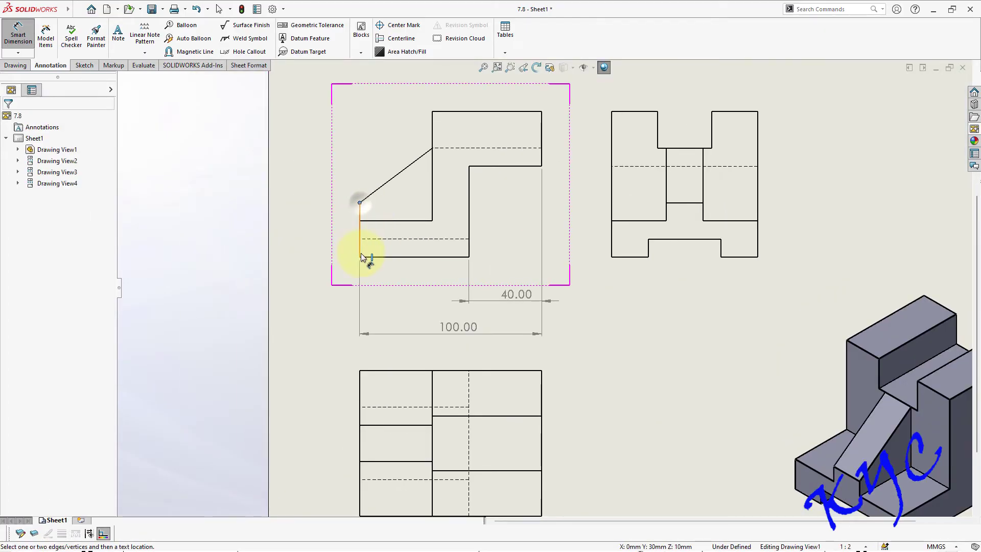
click(361, 255)
click(308, 229)
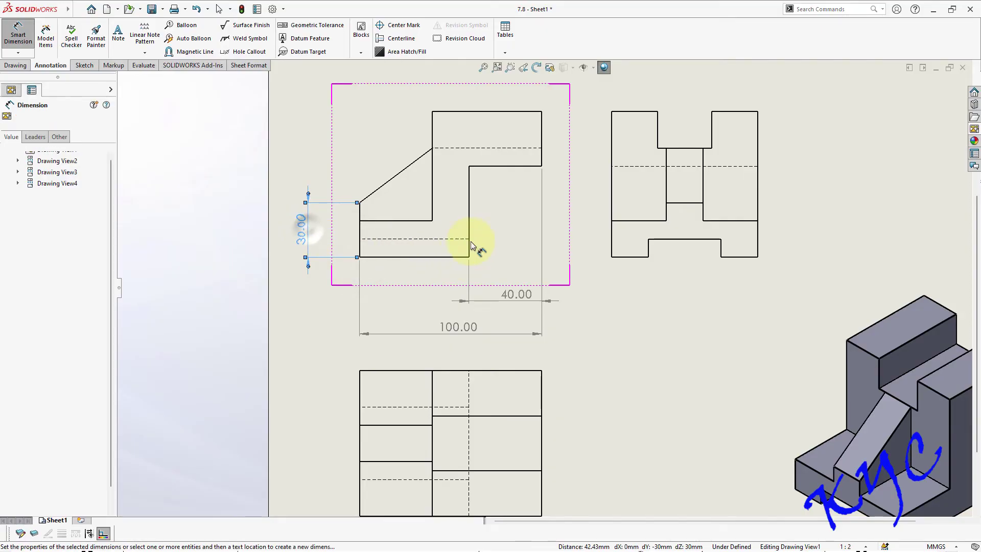
click(375, 220)
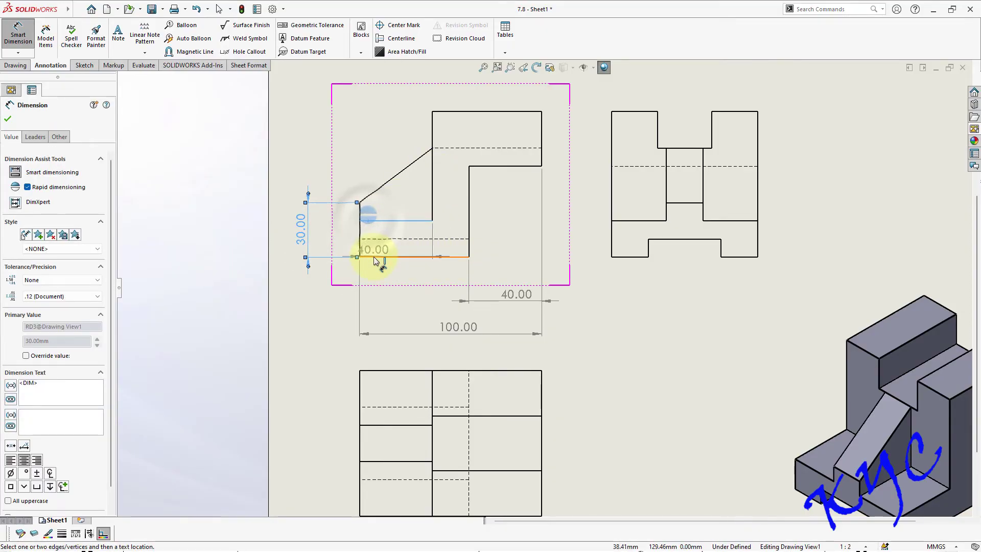
click(336, 242)
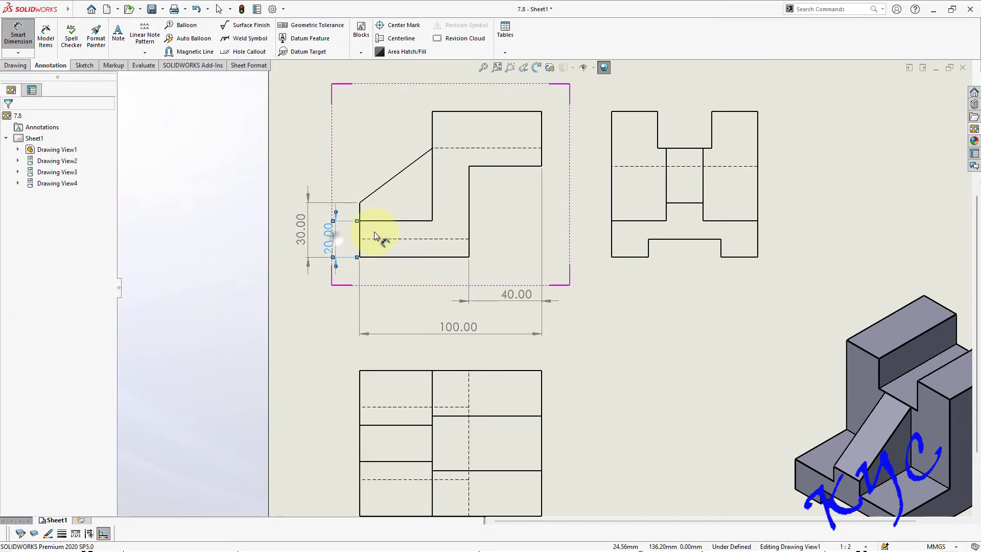
click(501, 111)
key(f)
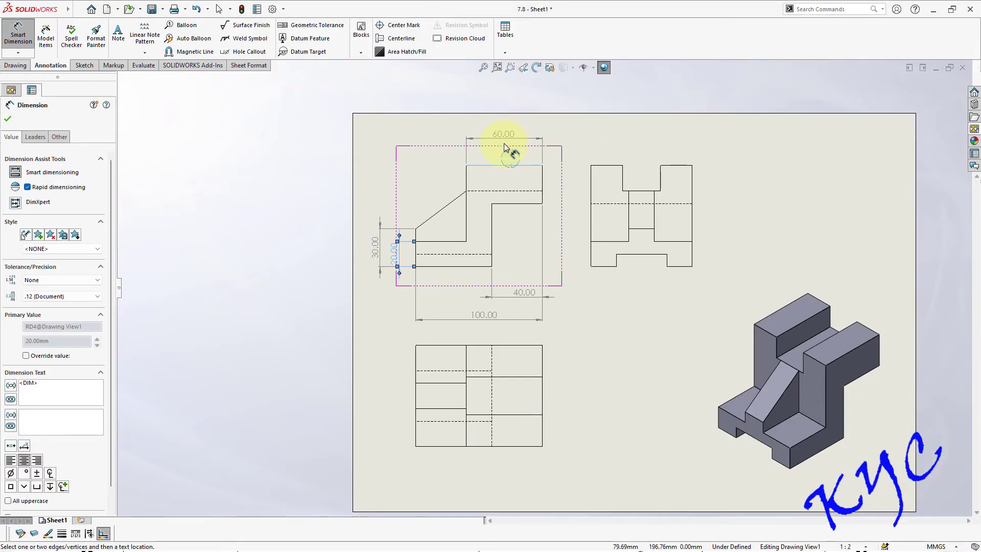
click(504, 146)
click(759, 177)
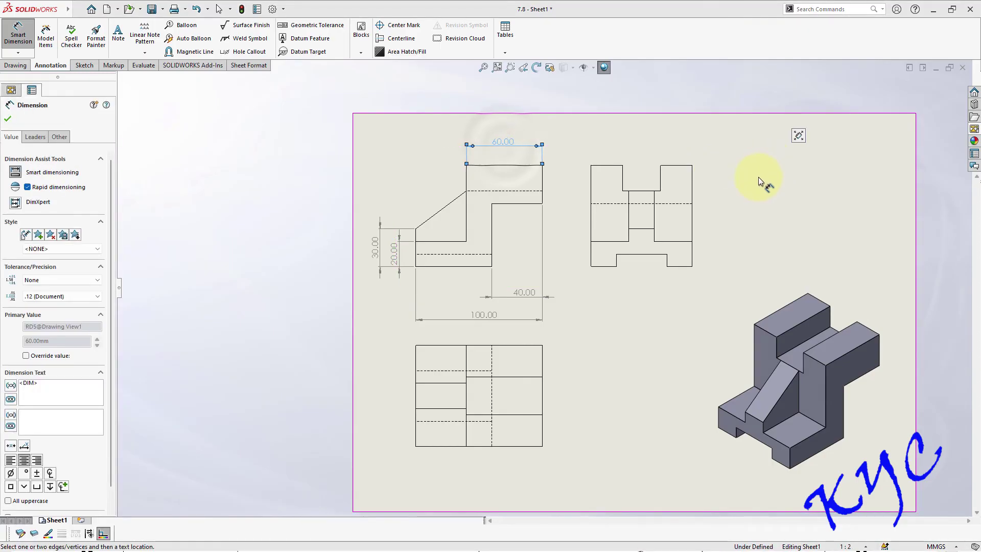
click(680, 184)
click(623, 186)
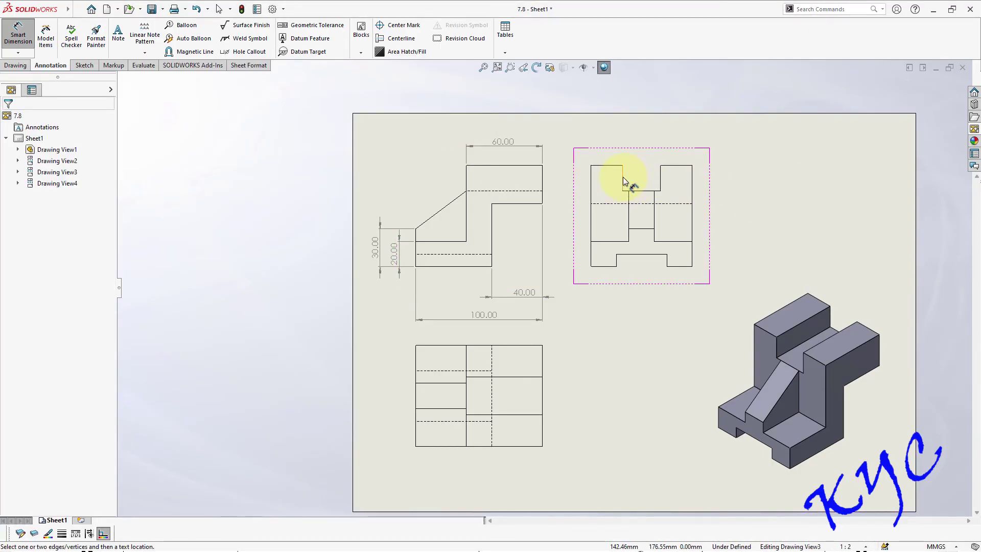
Step: Dimension the side view's top edge with 25.00, 30.00 and 25.00 widths
click(661, 180)
click(645, 150)
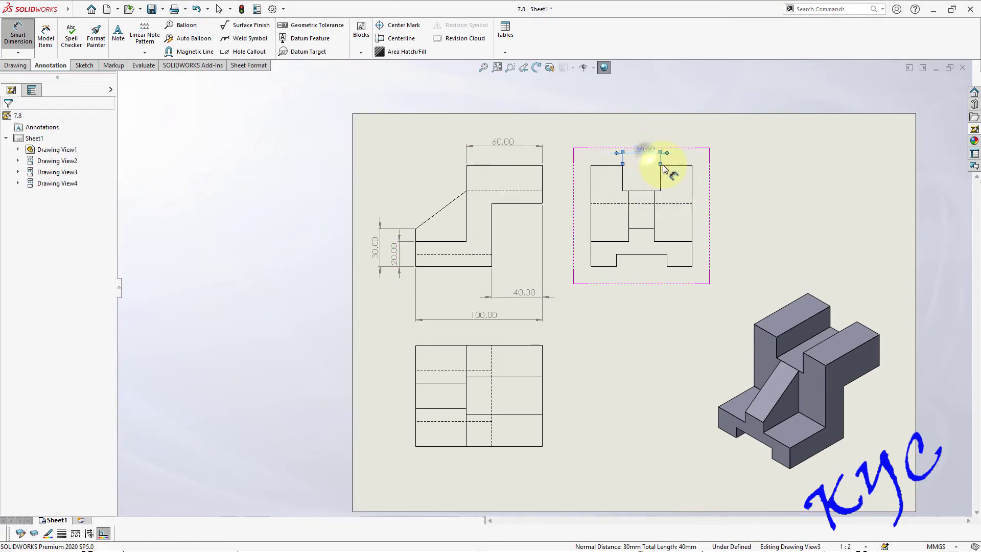
click(780, 187)
click(600, 162)
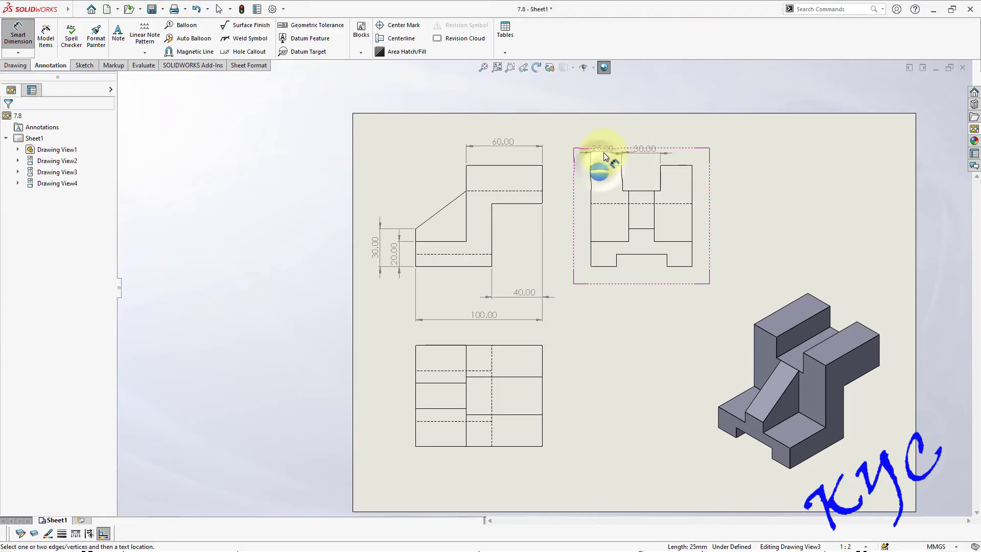
click(653, 154)
click(676, 163)
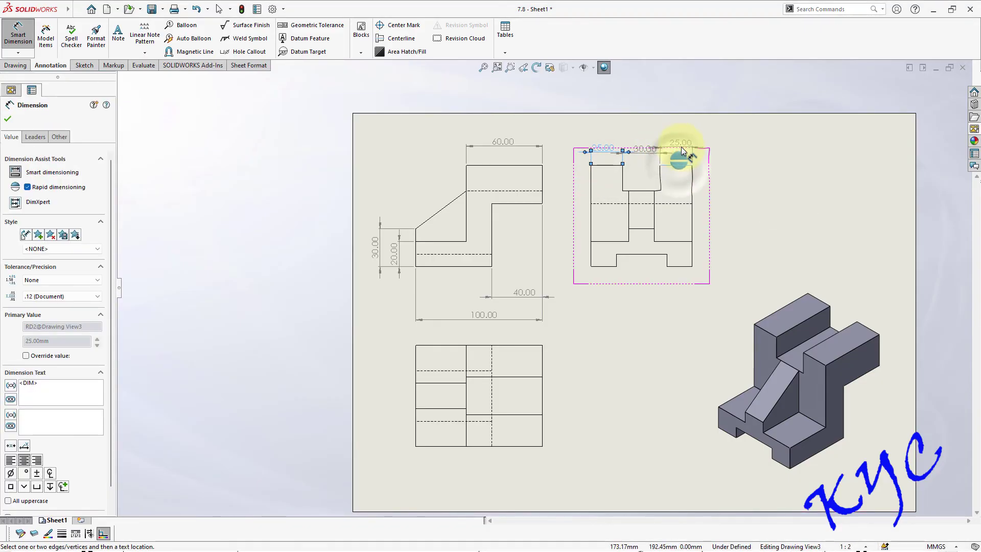
click(682, 146)
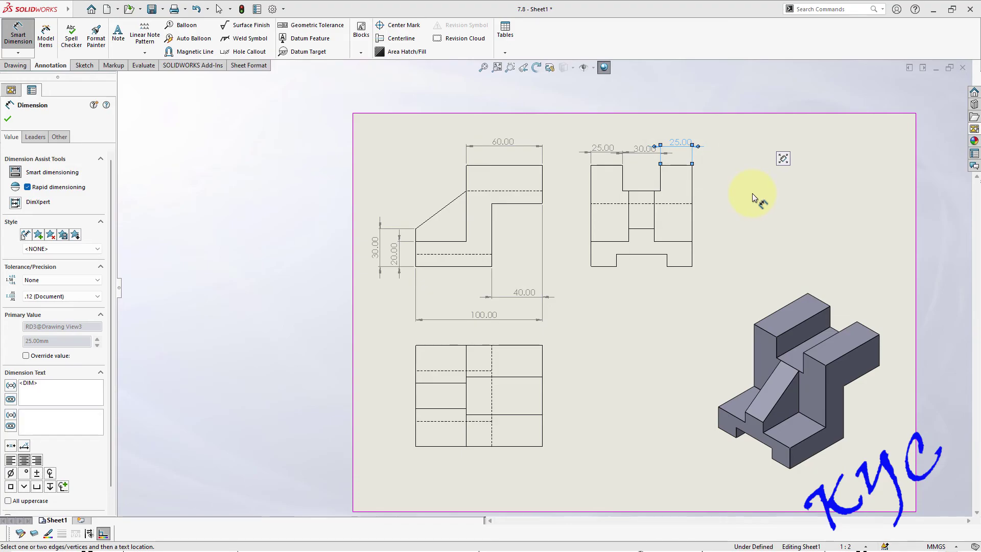
Step: Add 20.00, 40.00, 20.00 widths along the side view's bottom and the lower view's 80.00 height
click(603, 268)
click(603, 294)
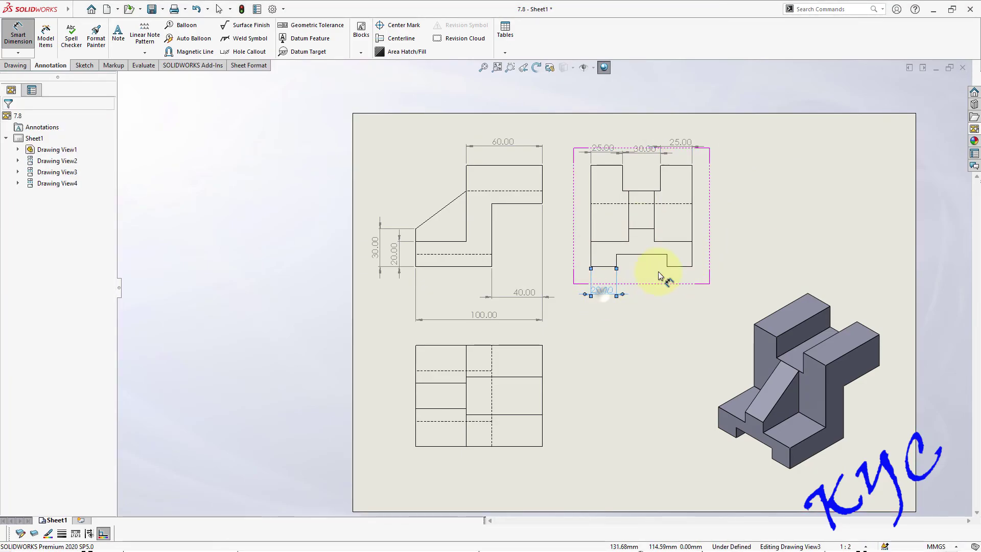
click(649, 254)
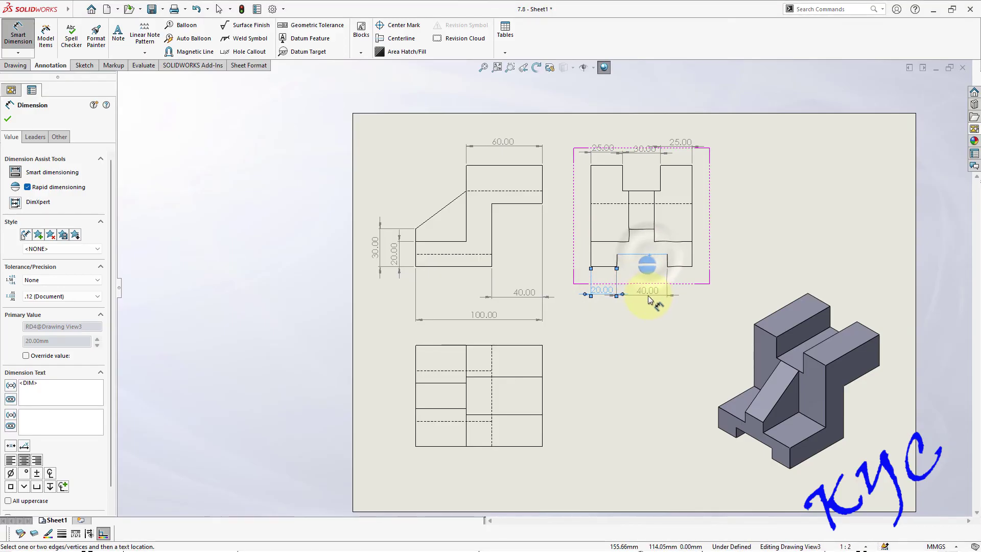
click(648, 295)
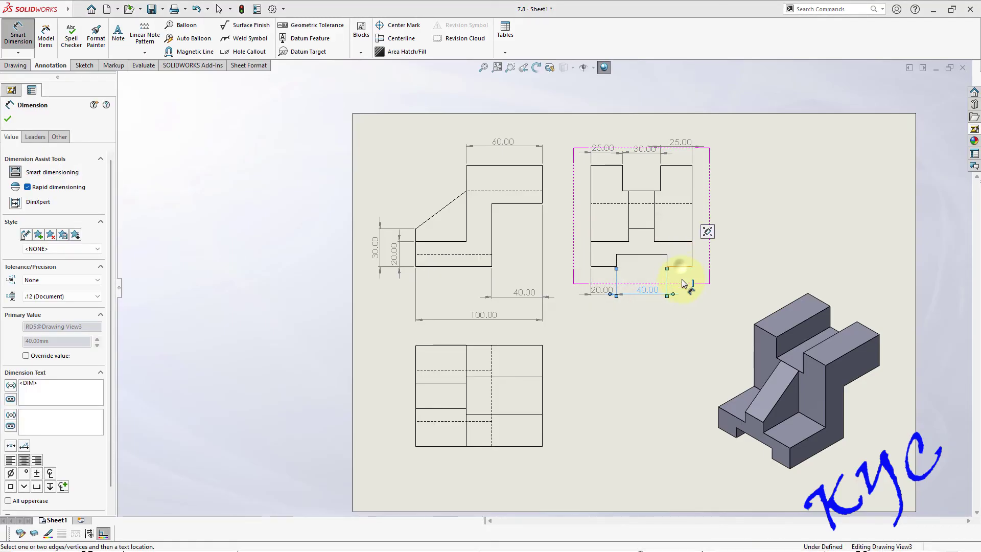
click(685, 296)
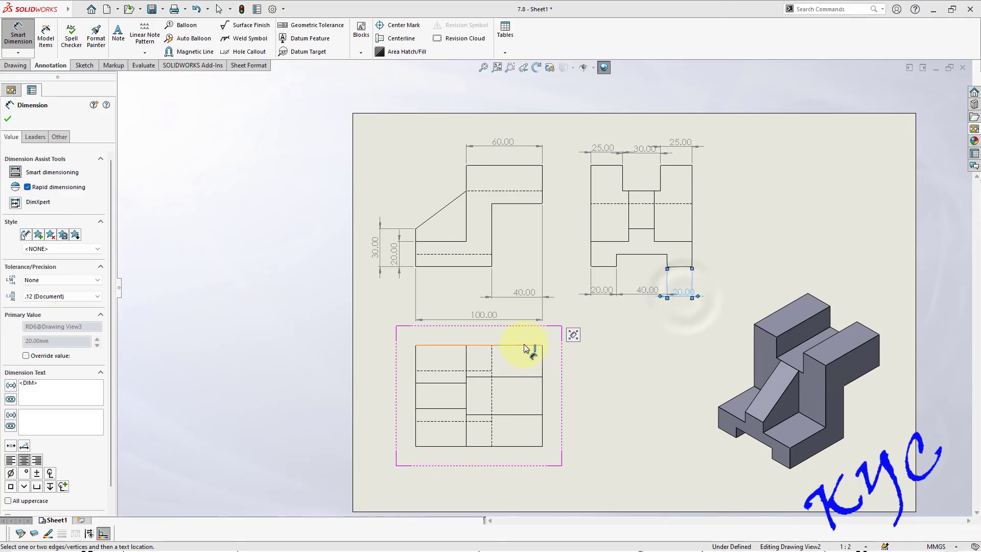
click(524, 346)
click(532, 447)
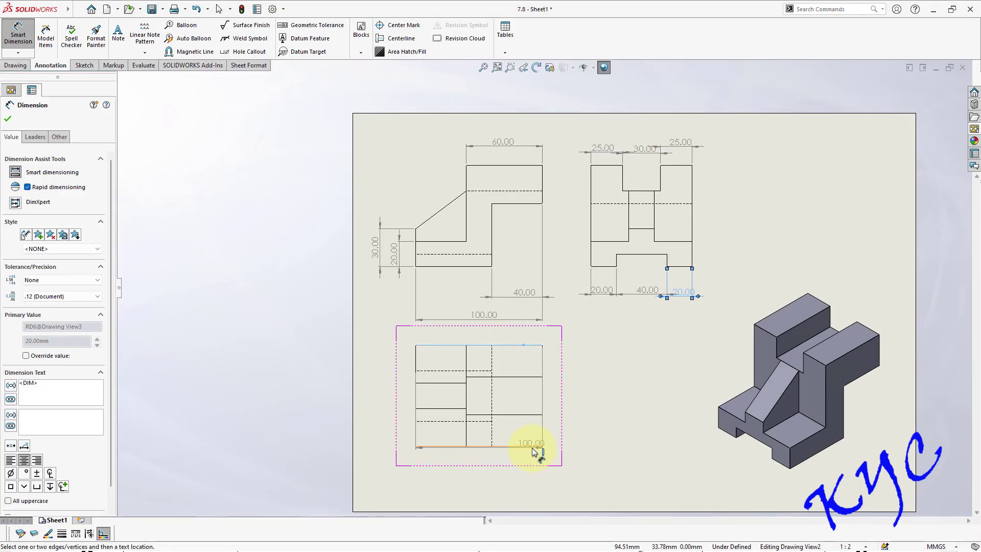
click(575, 396)
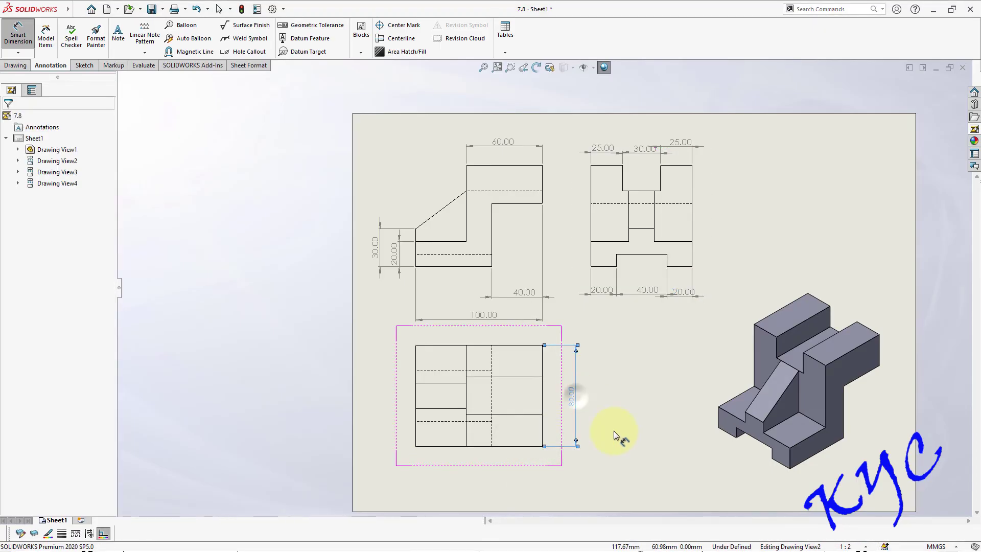
key(Escape)
scroll(723, 242, down, 1)
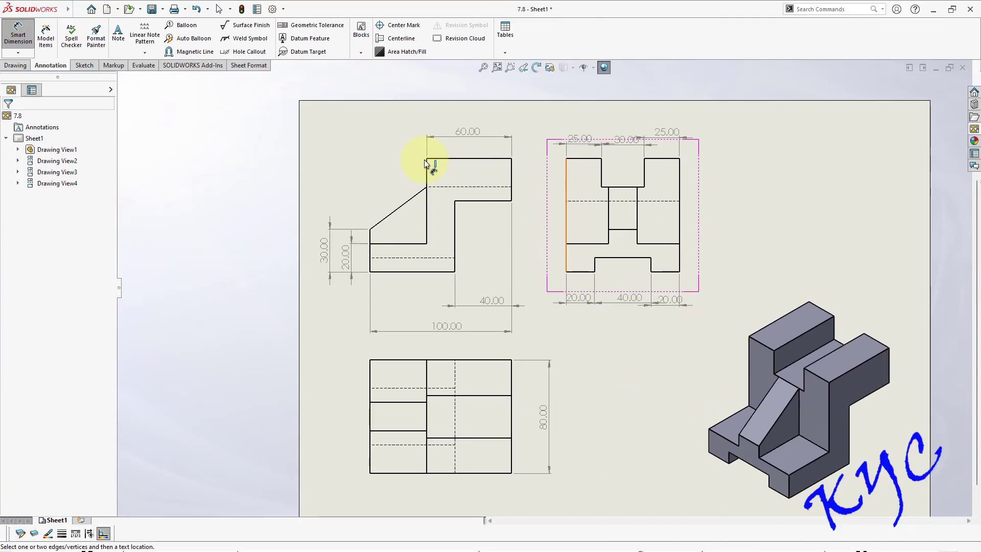
Step: Set the Dimensions trailing zeroes option to Remove in Document Properties, so 25.00 reads 25
click(273, 10)
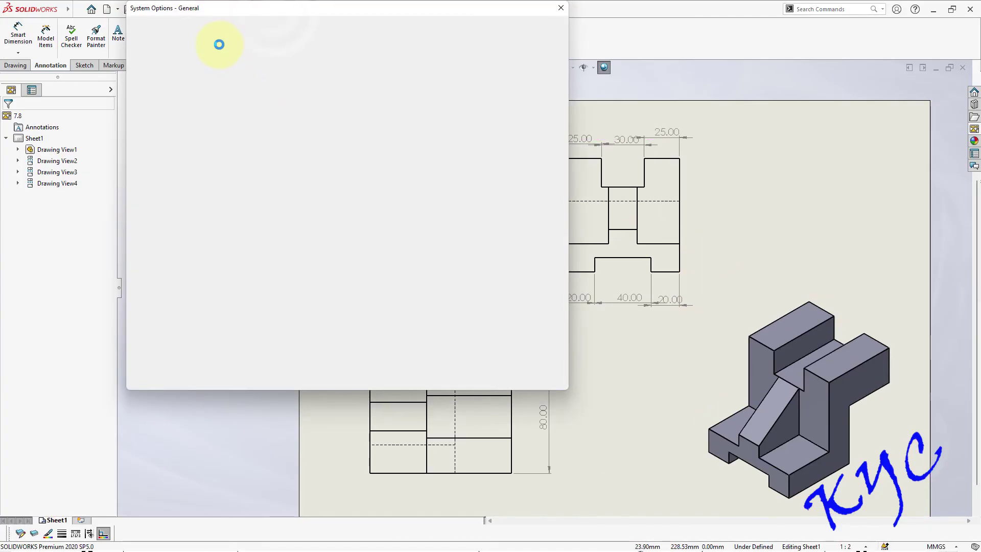
click(213, 28)
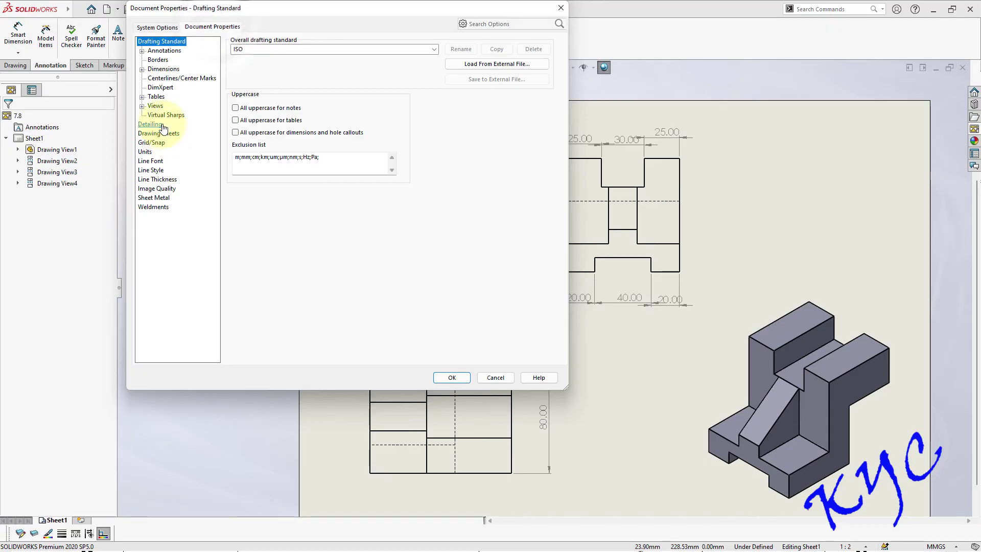
click(162, 69)
click(332, 318)
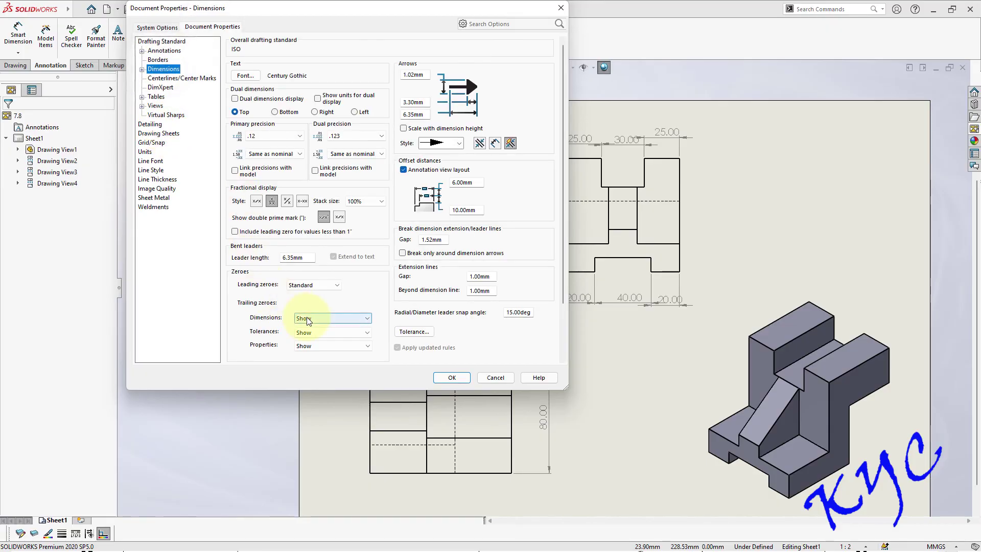
click(314, 329)
click(435, 378)
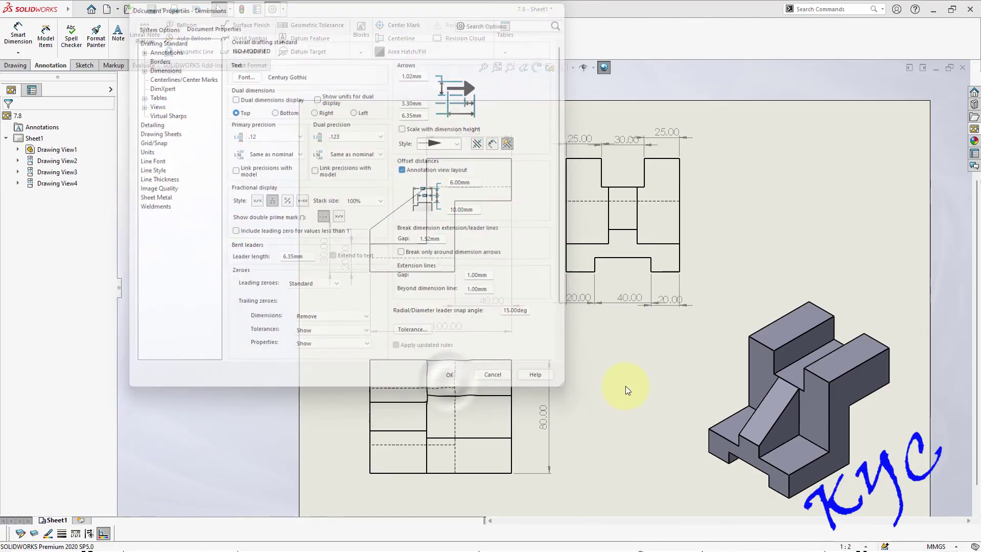
Step: Raise the 30 and left 25 dimensions level with the right 25 above the side view
scroll(665, 137, down, 5)
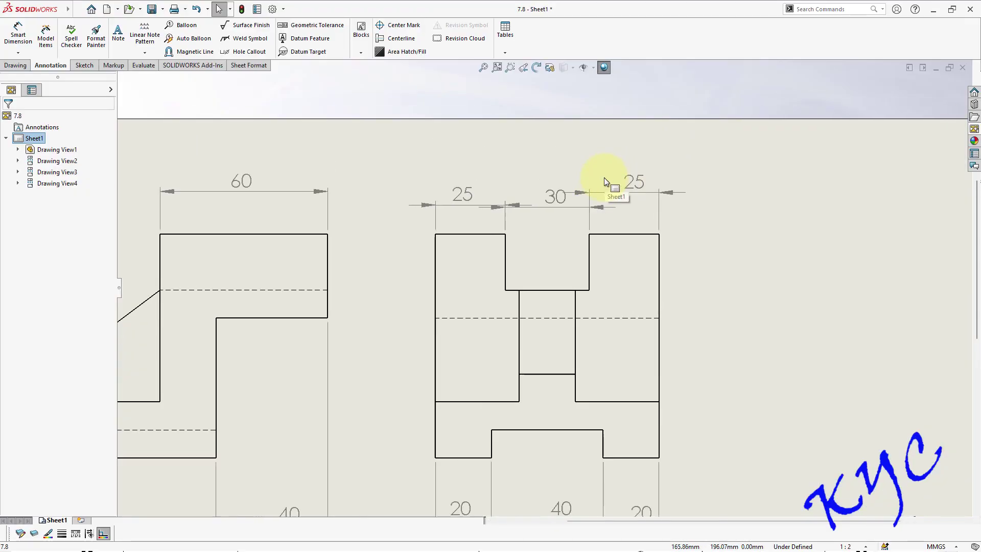
drag(524, 216, 522, 207)
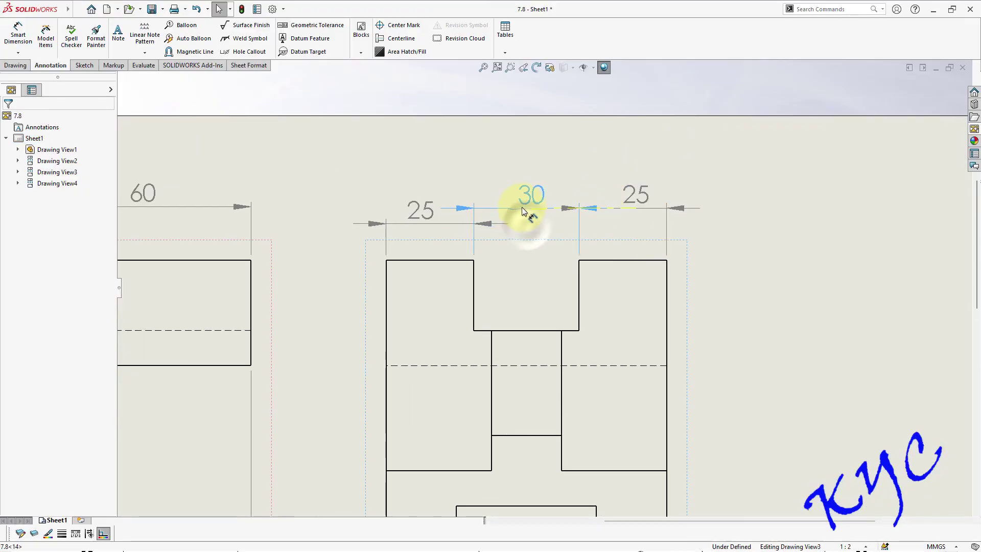
drag(418, 218, 413, 203)
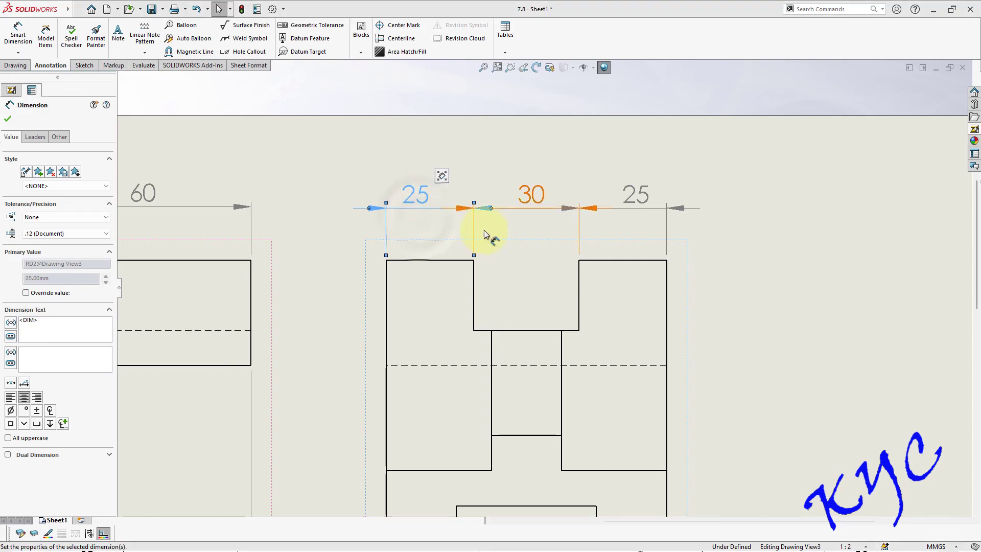
scroll(562, 357, up, 5)
Step: Check the placement of the right 20 and 40 dimensions, then deselect them and zoom back out
scroll(528, 394, down, 6)
scroll(565, 357, down, 1)
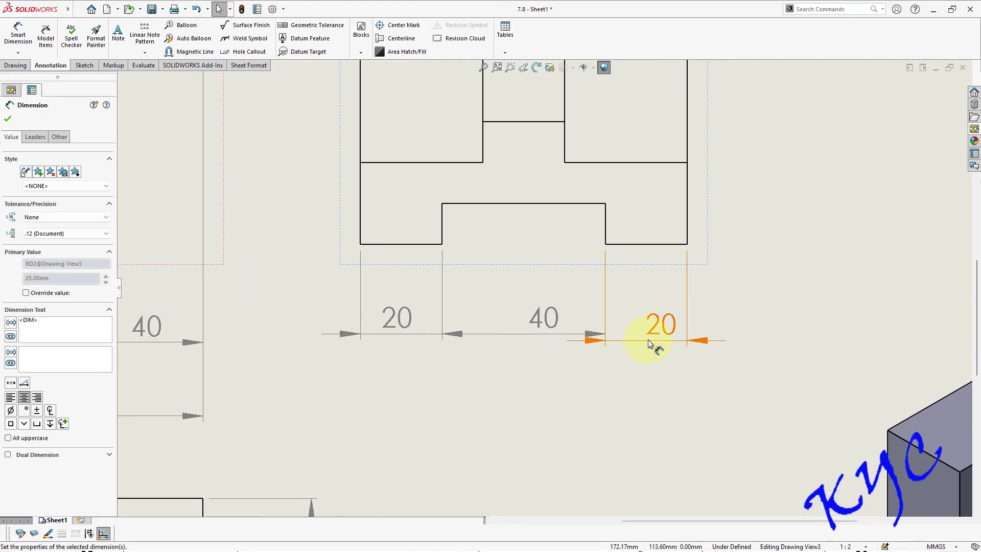
click(653, 330)
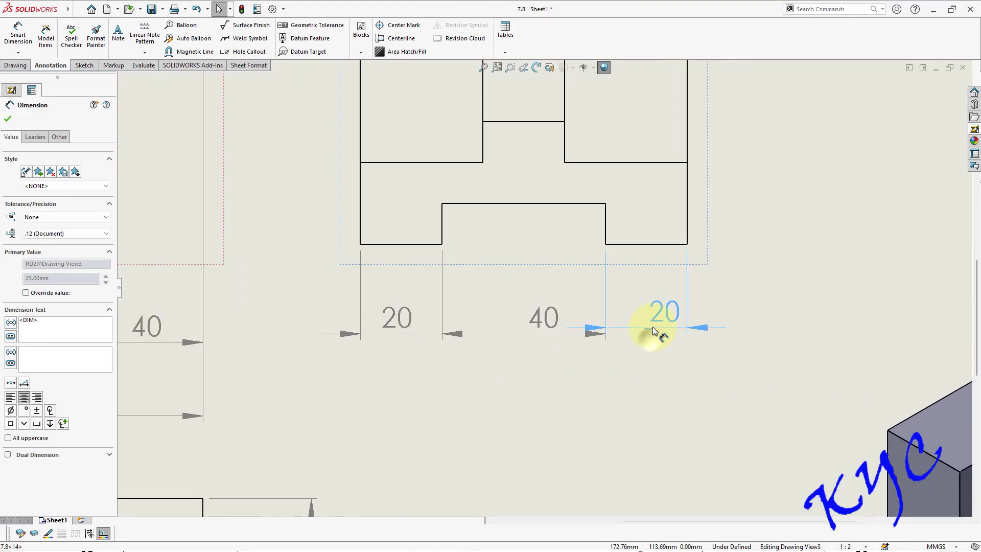
click(542, 323)
click(498, 372)
scroll(473, 361, up, 6)
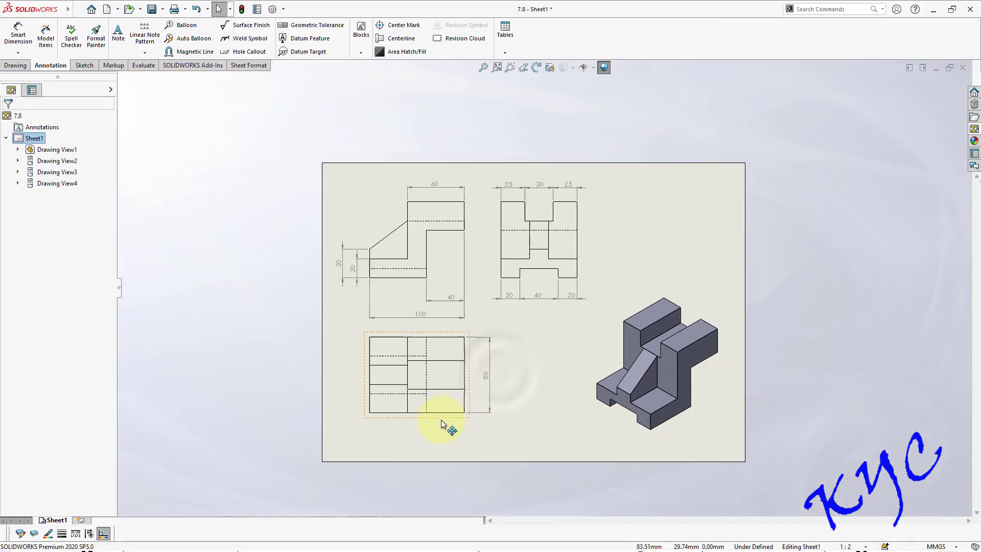
scroll(441, 419, down, 4)
scroll(623, 314, up, 2)
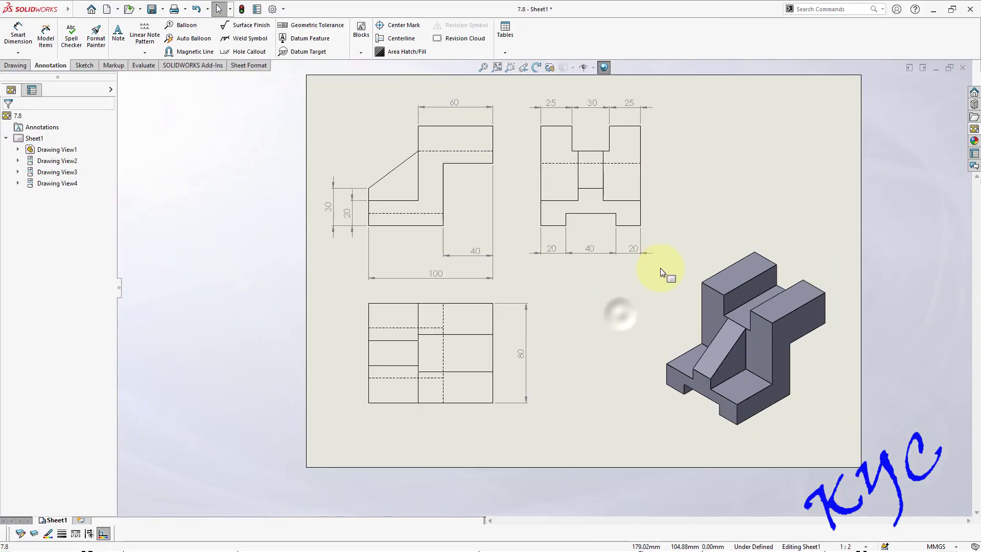
scroll(661, 176, down, 3)
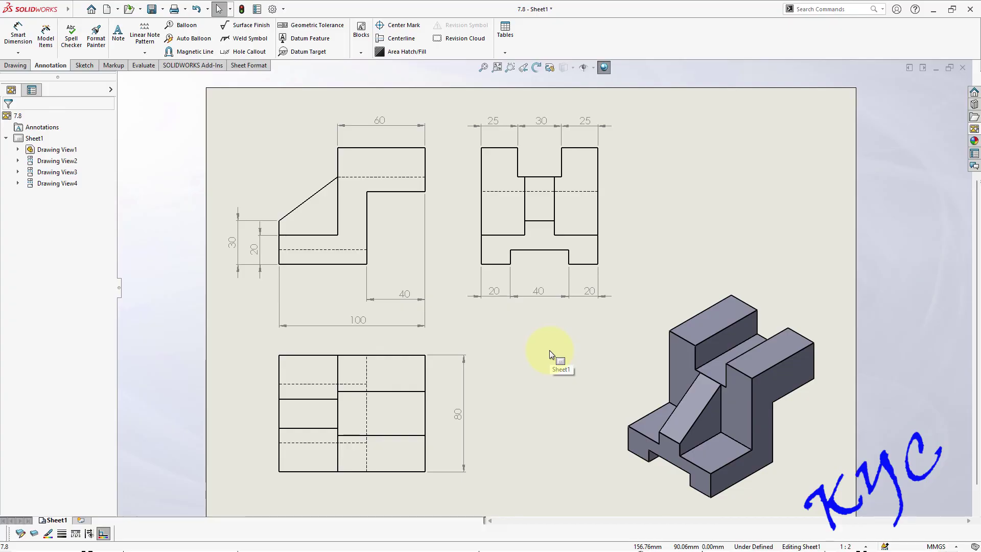
scroll(552, 350, down, 1)
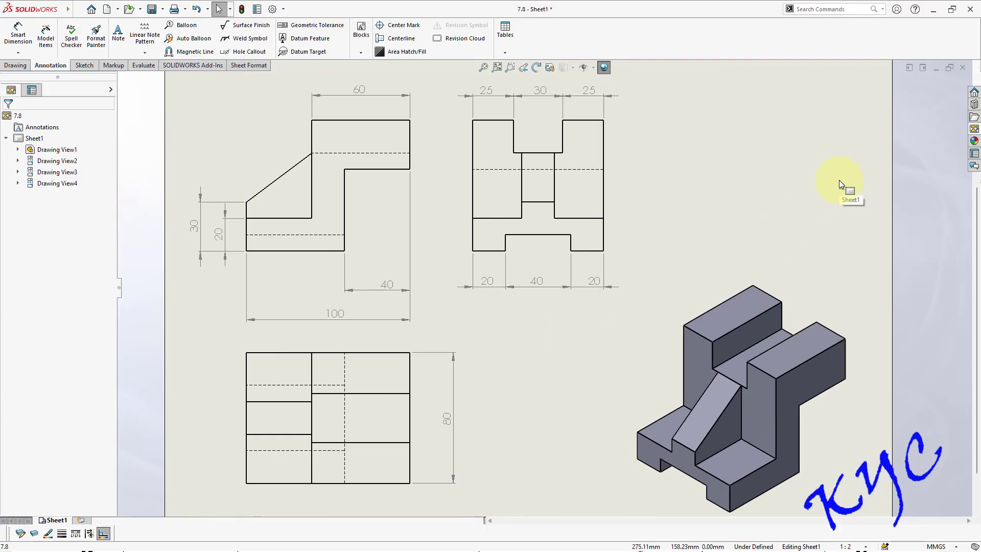